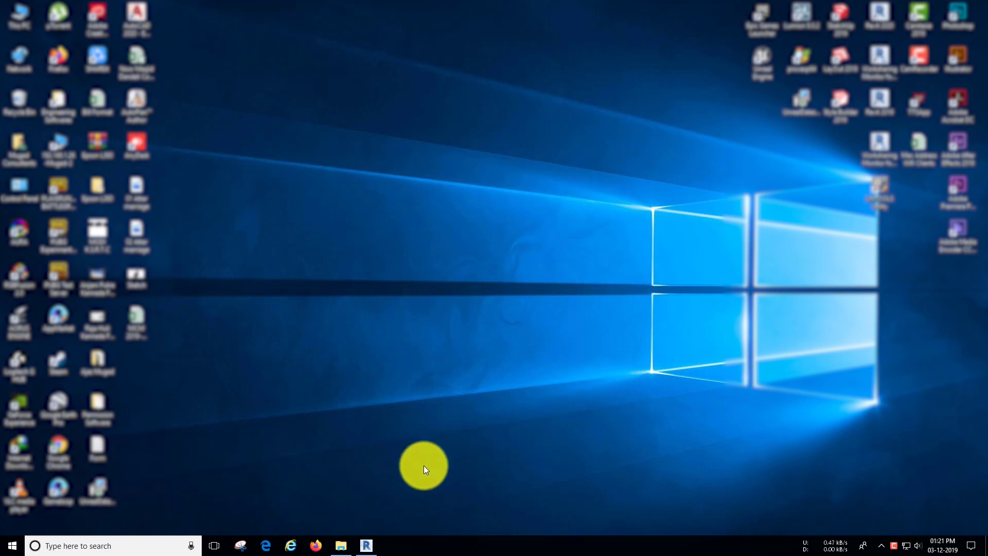
# - Open the Open Family dialog from the File menu and move it up and right
pyautogui.click(365, 545)
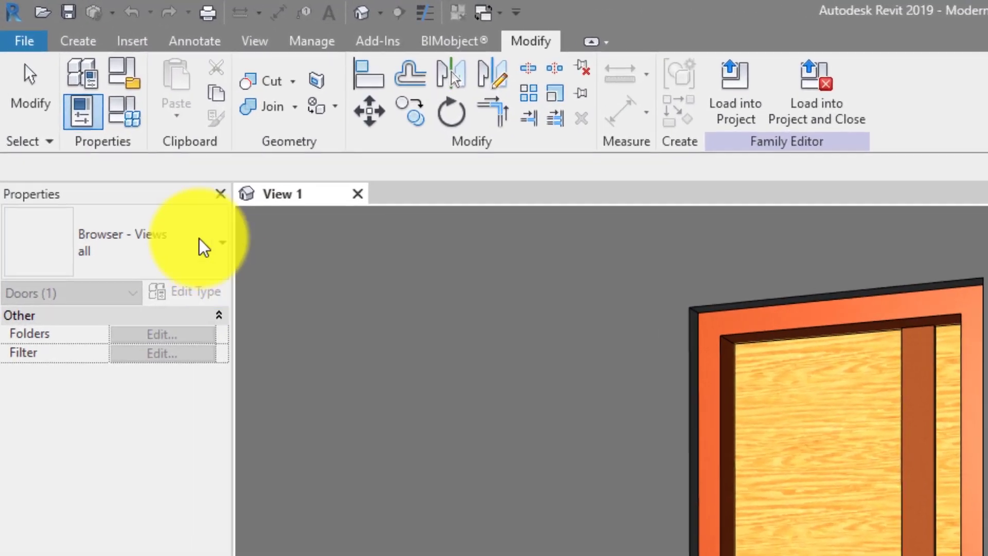
pyautogui.click(23, 46)
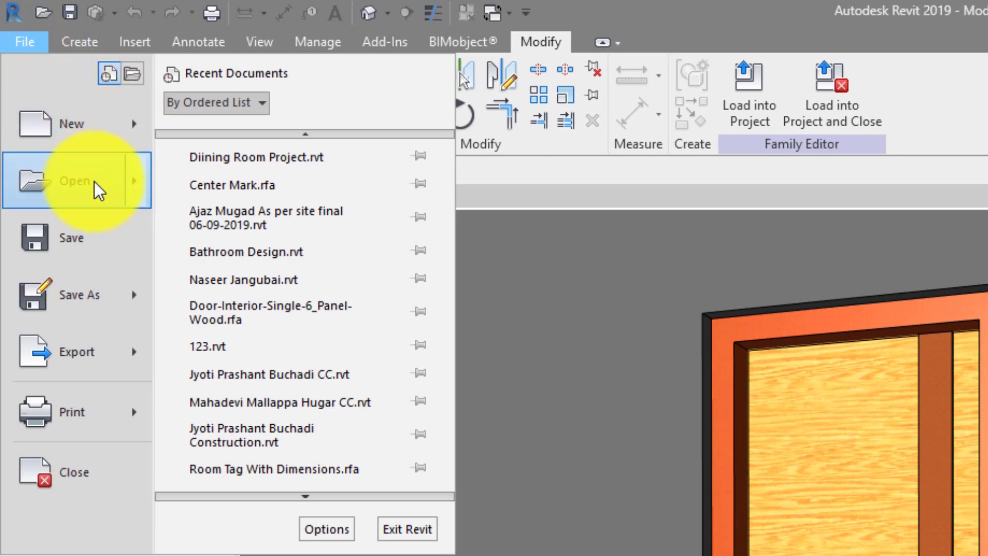
pyautogui.moveTo(129, 183)
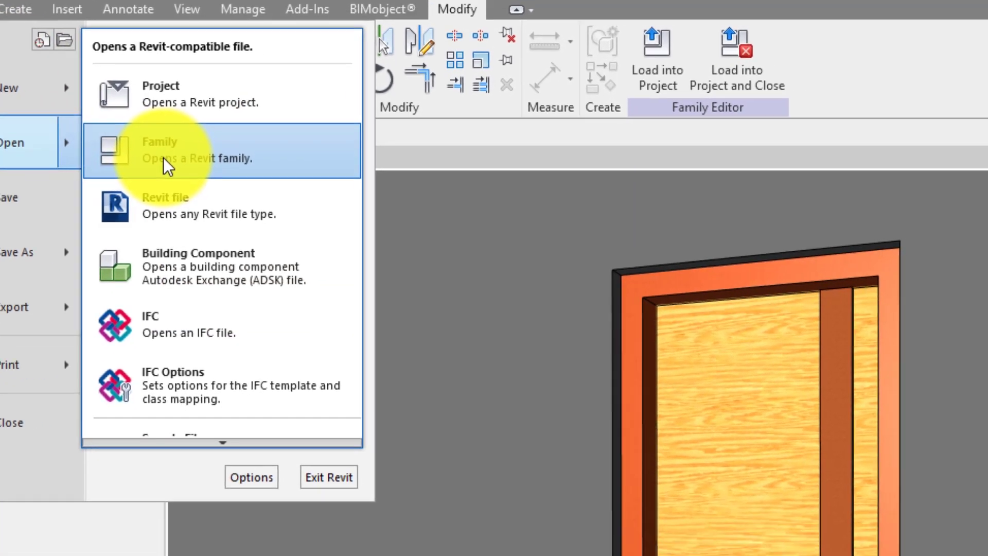
pyautogui.click(234, 198)
pyautogui.moveTo(217, 108); pyautogui.dragTo(376, 78)
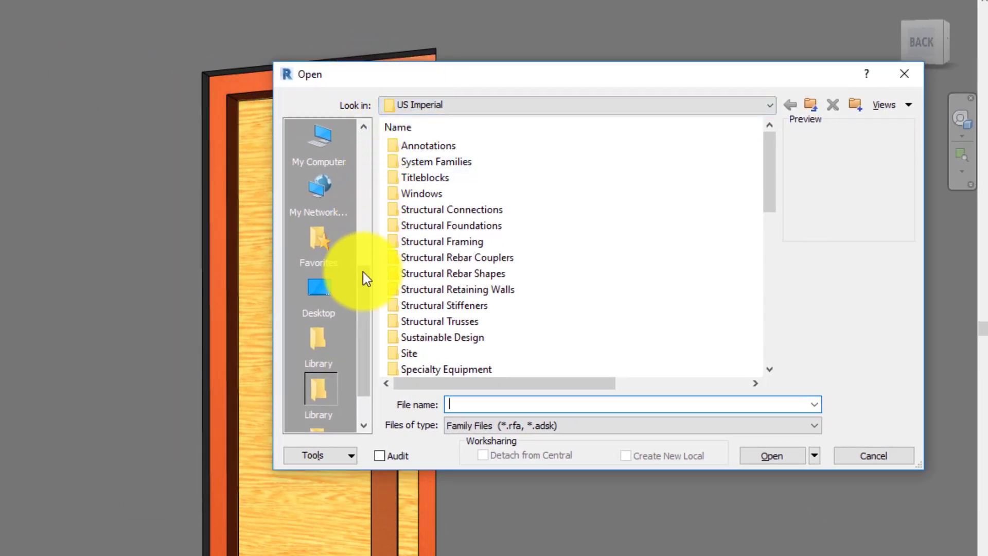
# - Browse from US Imperial into the Doors folder and select Door-Single-Panel.rfa
pyautogui.moveTo(362, 271); pyautogui.dragTo(362, 305)
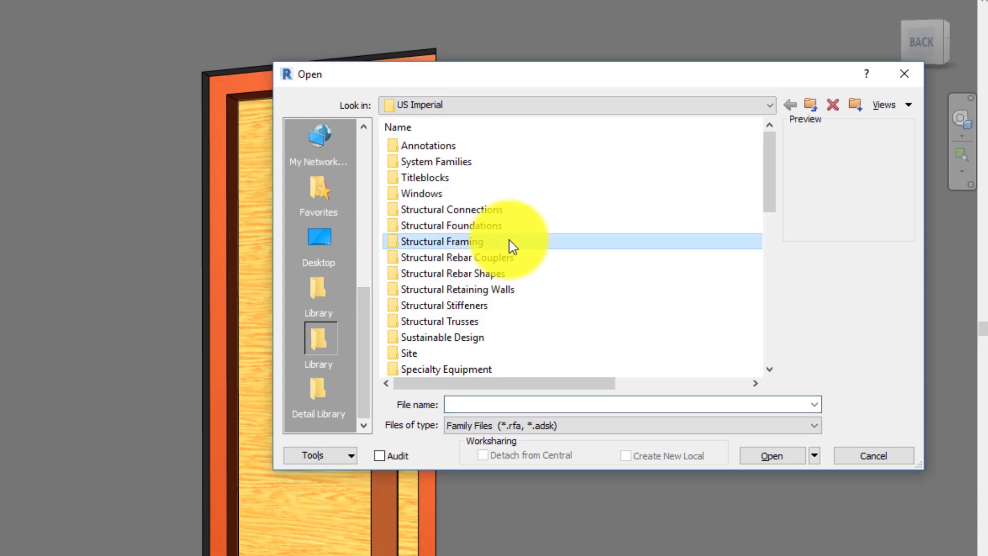
pyautogui.scroll(-6, 512, 257)
pyautogui.click(434, 354)
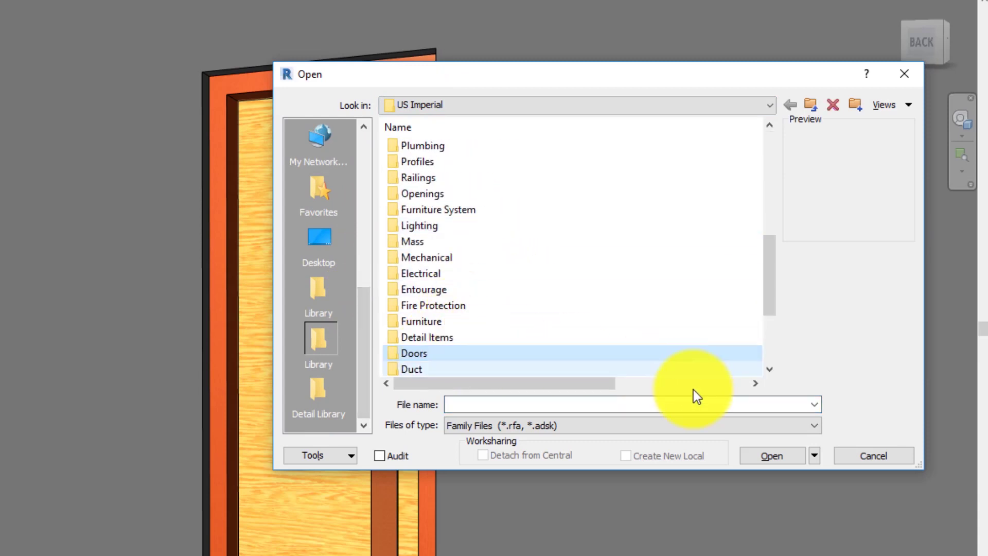
pyautogui.doubleClick(608, 357)
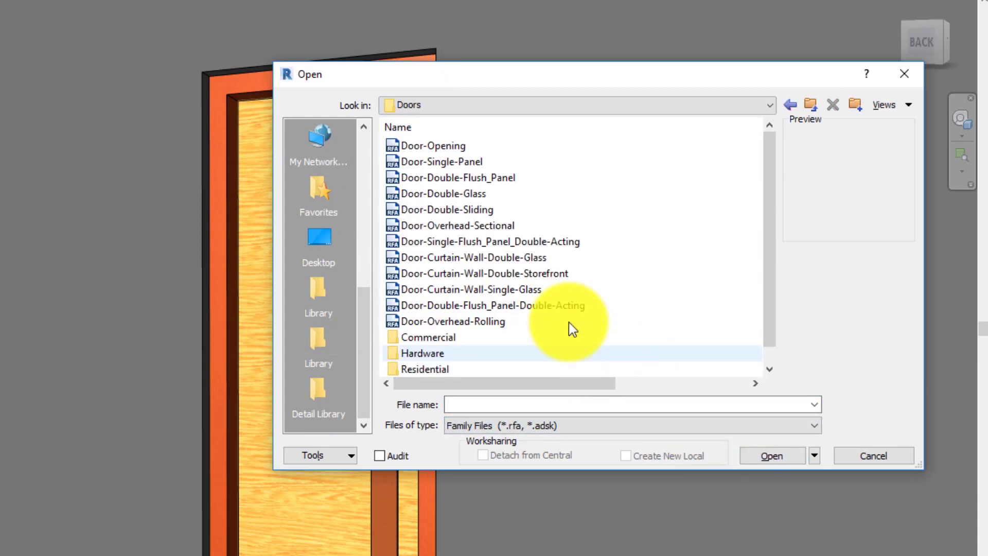
pyautogui.scroll(-1, 542, 183)
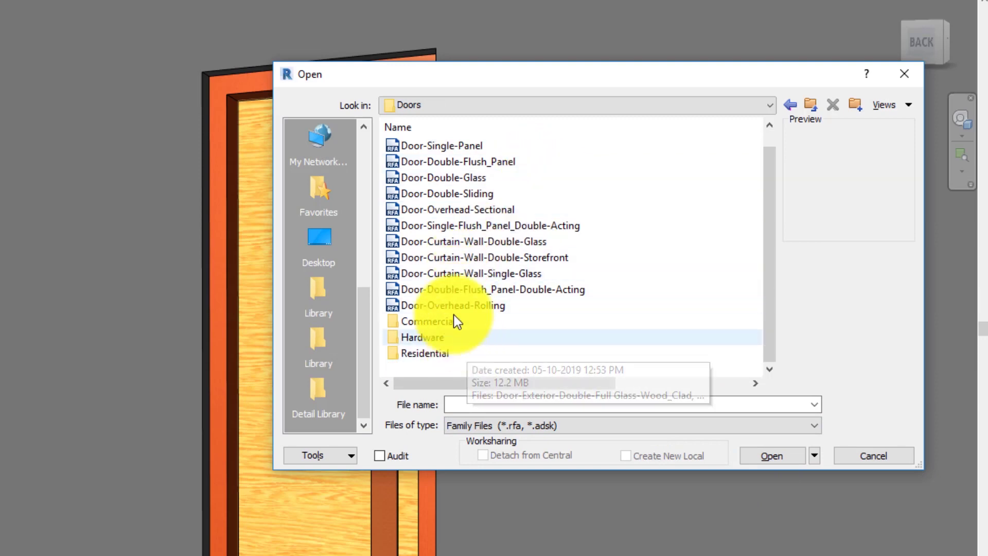
pyautogui.click(462, 149)
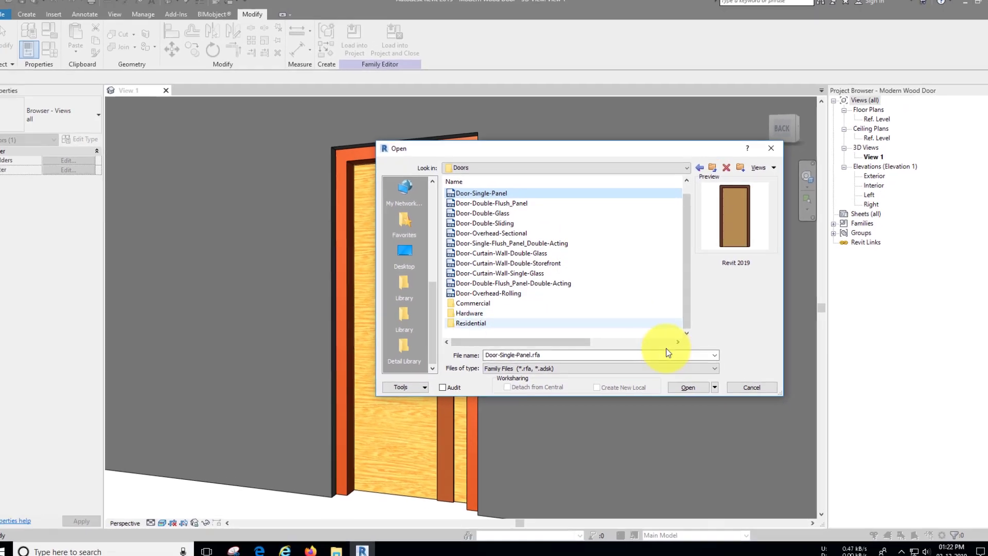
# - Open Door-Single-Panel.rfa, open its Ref. Level floor plan, and select the nested door swing
pyautogui.click(777, 455)
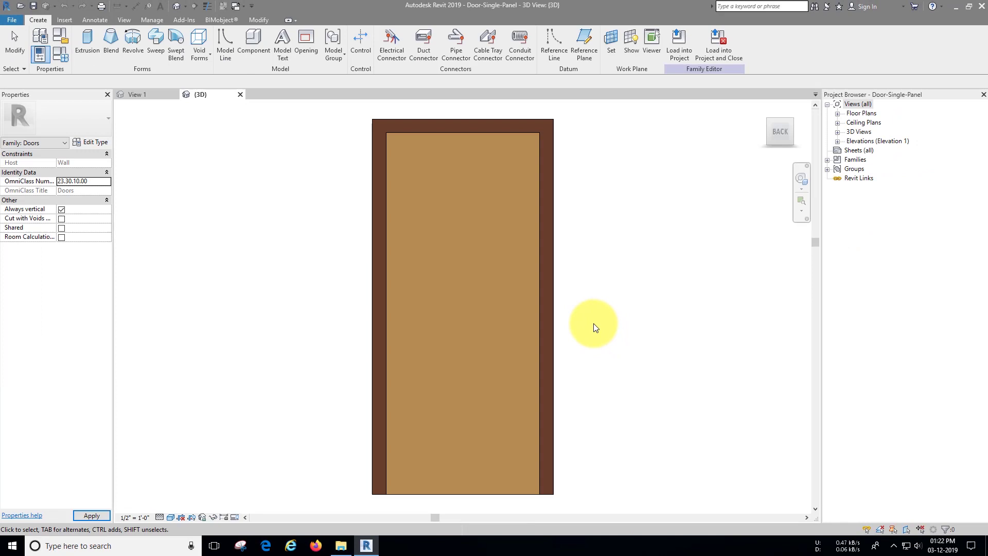
pyautogui.click(837, 113)
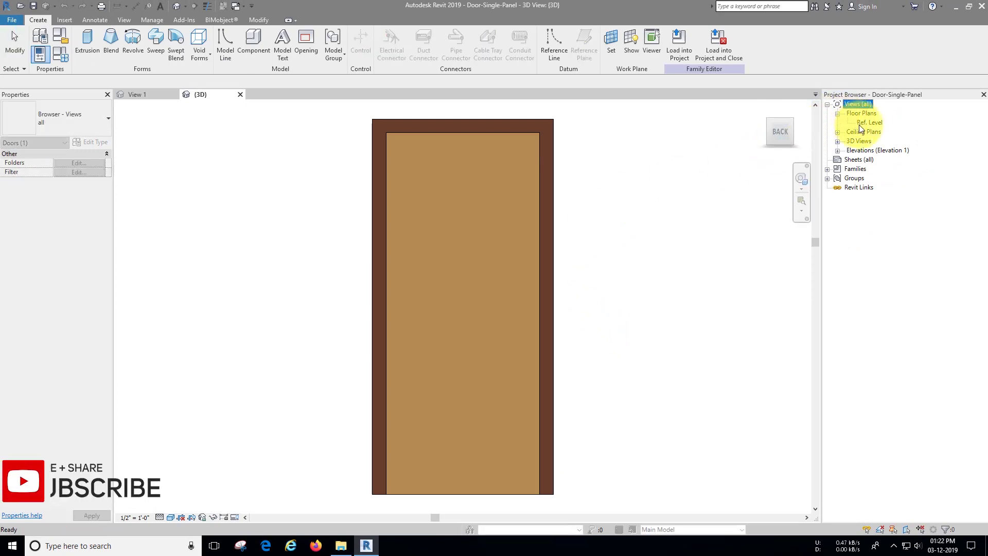
pyautogui.doubleClick(859, 123)
pyautogui.click(511, 208)
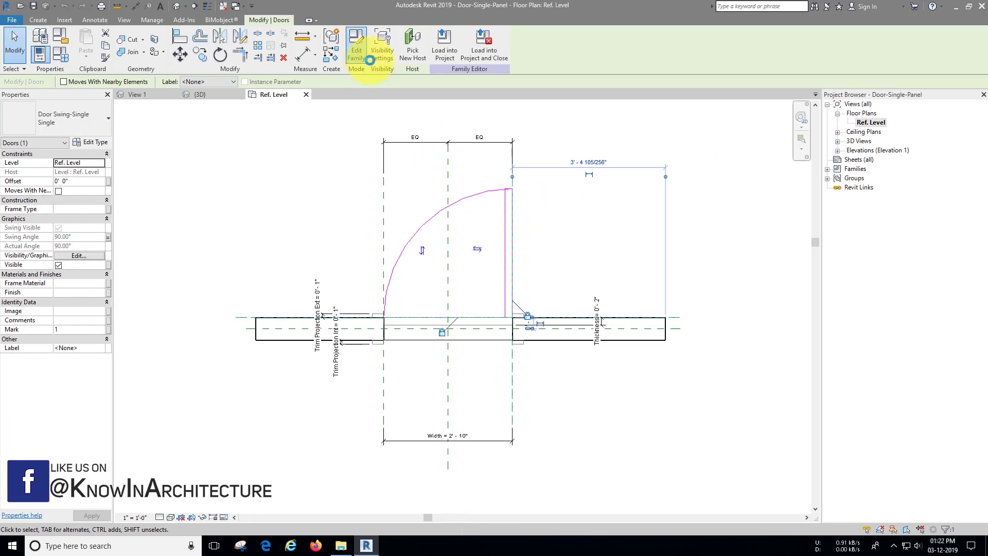
# - Edit the nested Door Swing-Single family, open its Ref. Level plan, and close inactive views
pyautogui.click(369, 59)
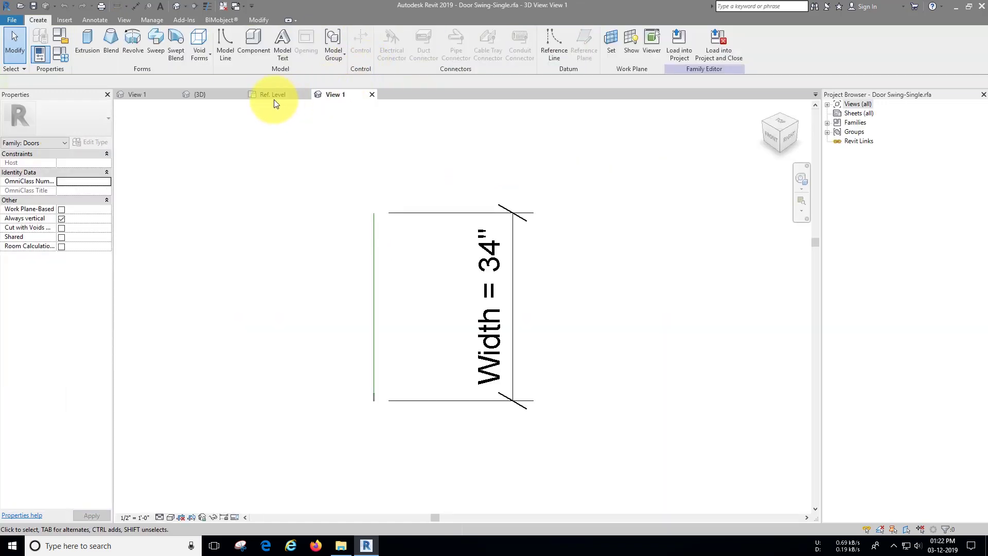
pyautogui.click(826, 105)
pyautogui.click(863, 123)
pyautogui.doubleClick(863, 122)
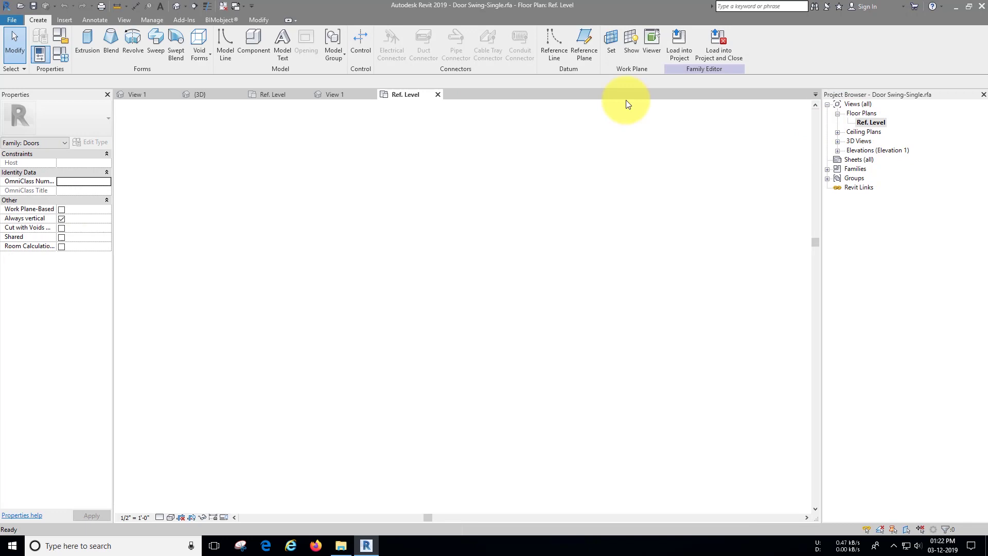
pyautogui.click(224, 7)
pyautogui.click(240, 97)
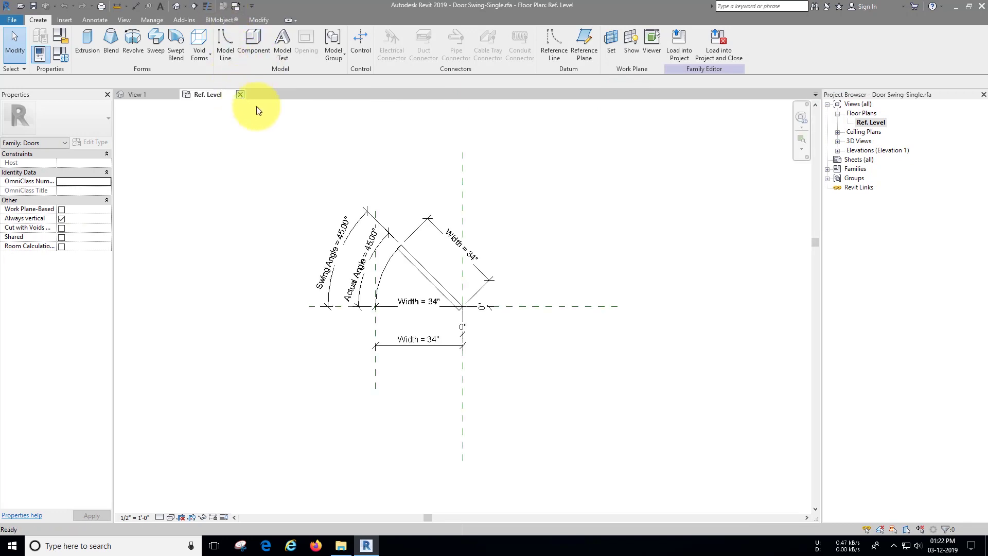
# - Open Modern Wood Door's Ref. Level plan, then return to the Door Swing-Single plan
pyautogui.click(162, 97)
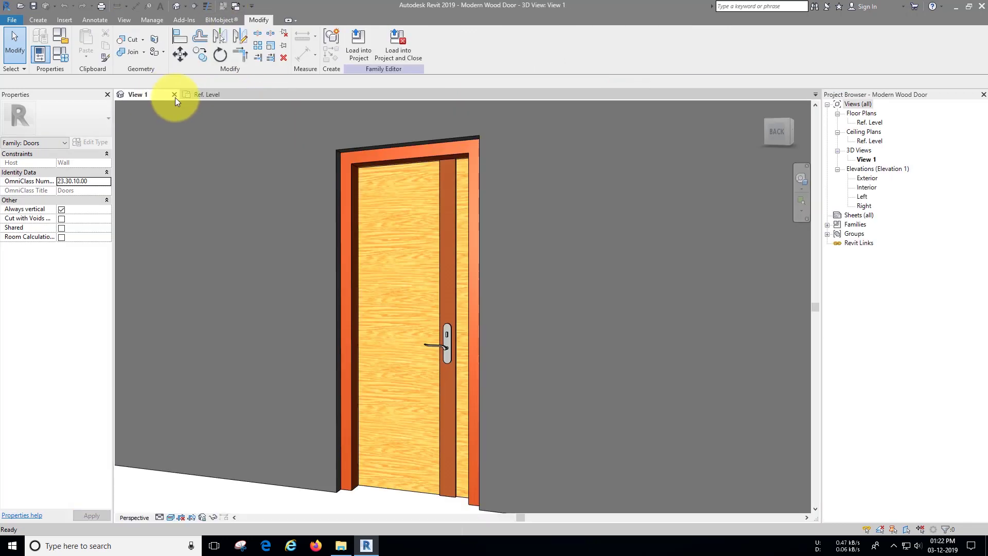
pyautogui.doubleClick(859, 124)
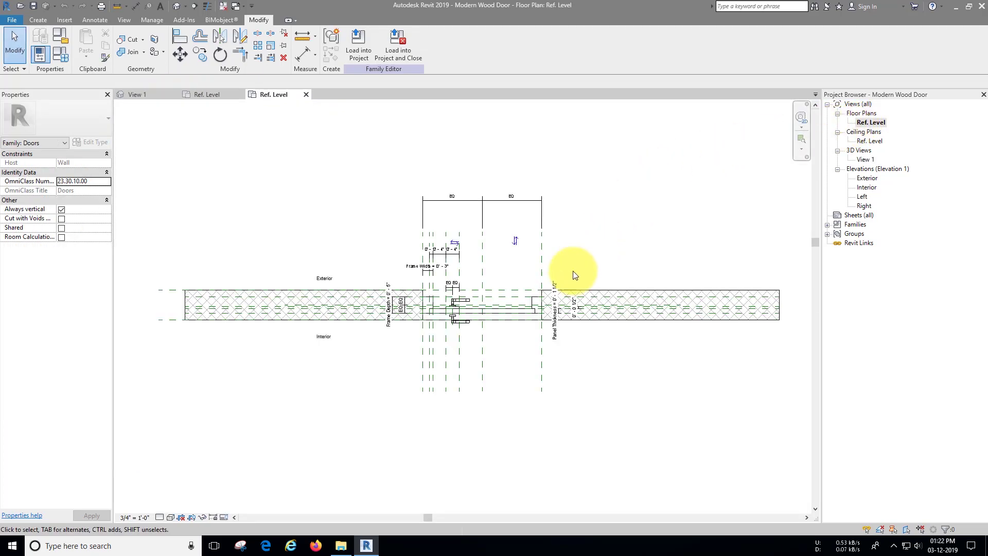
pyautogui.scroll(5, 573, 270)
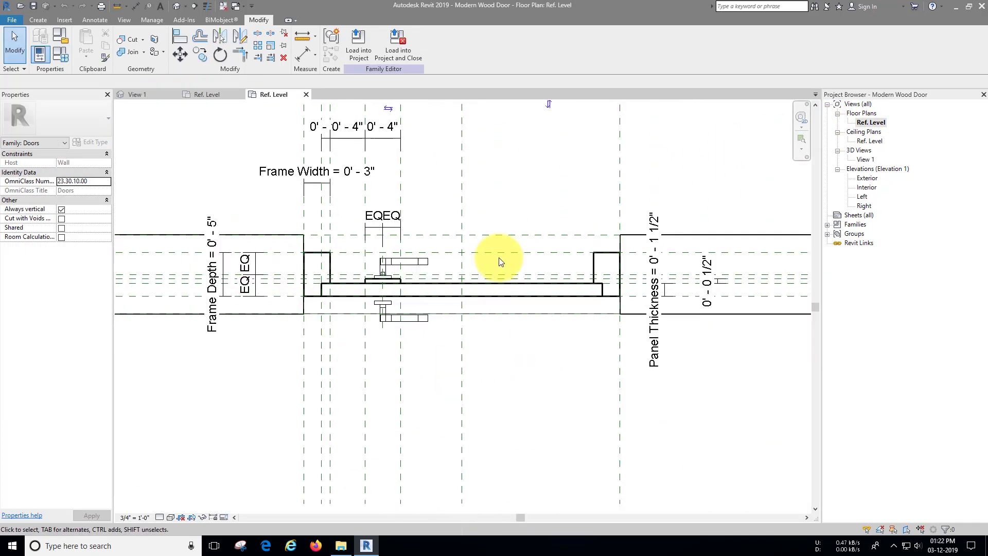
pyautogui.click(228, 95)
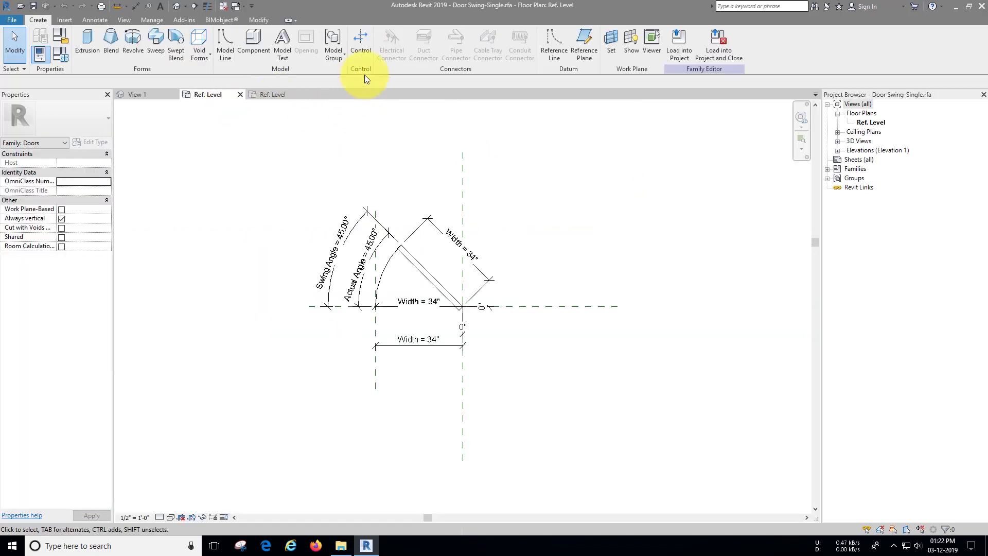
# - Load the door swing into Modern Wood Door, placed rotated 180° at the reference-plane intersection
pyautogui.click(670, 56)
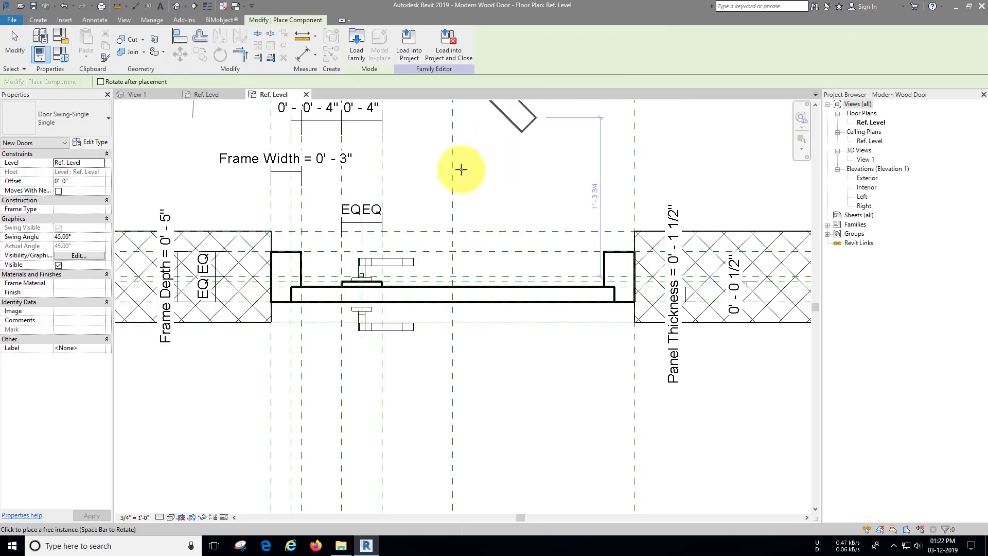
pyautogui.press('space')
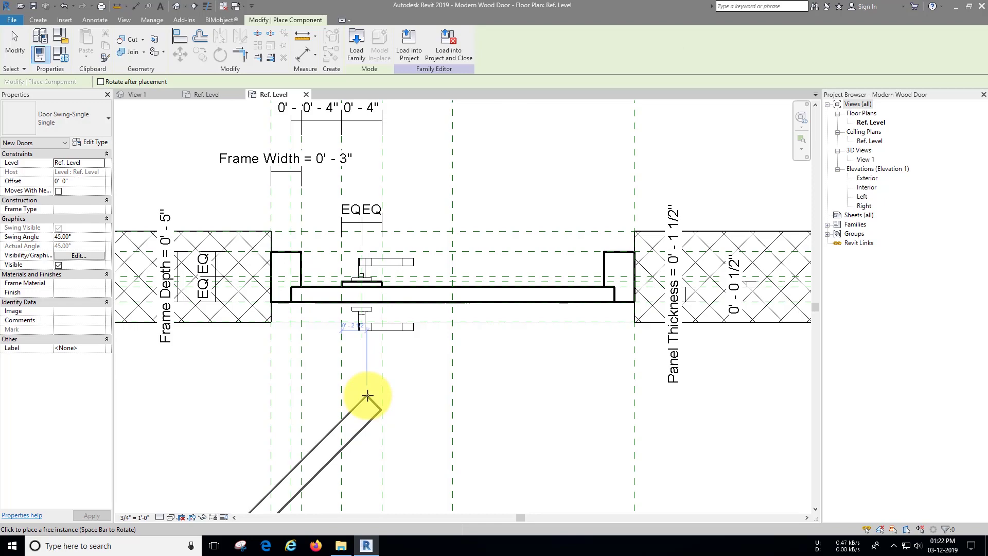
pyautogui.press('space')
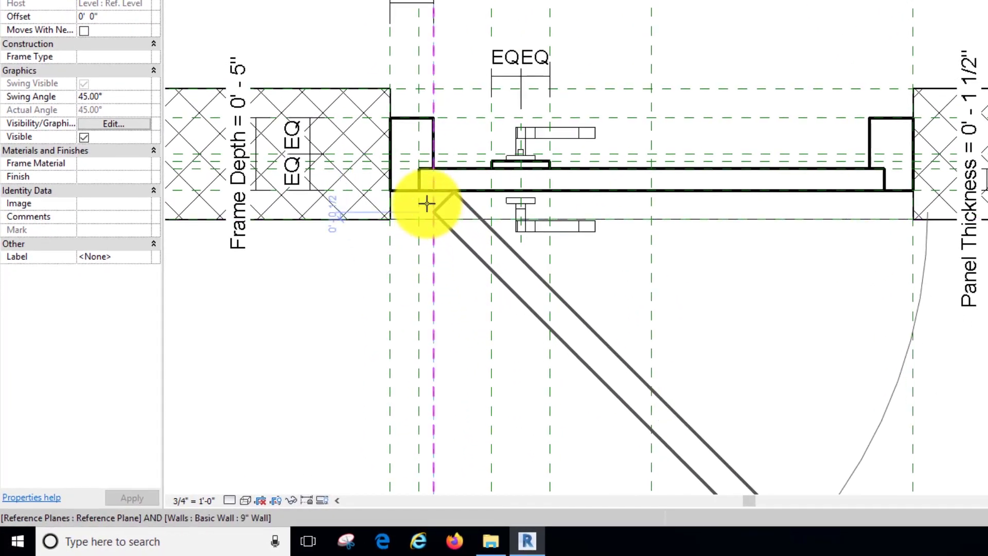
pyautogui.click(419, 192)
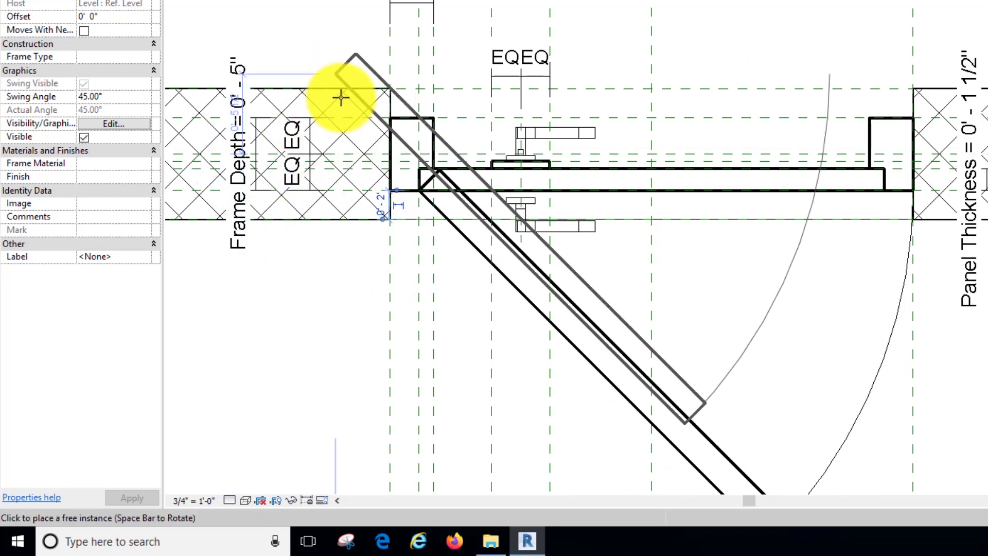
pyautogui.press('Escape')
# - Align the door swing to the Center (Front/Back) and hinge-side reference planes with AL
pyautogui.press('a')
pyautogui.press('l')
pyautogui.scroll(3, 357, 193)
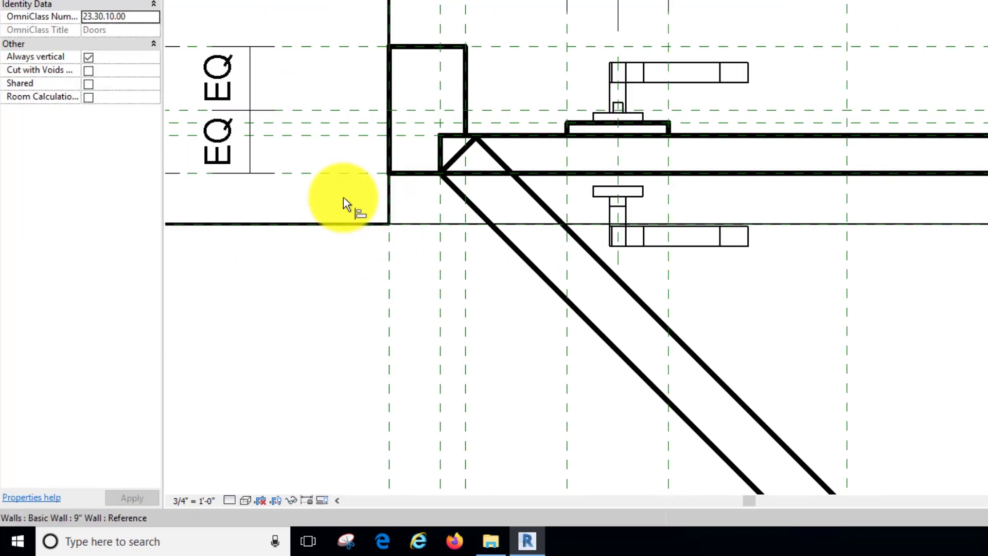
pyautogui.click(449, 172)
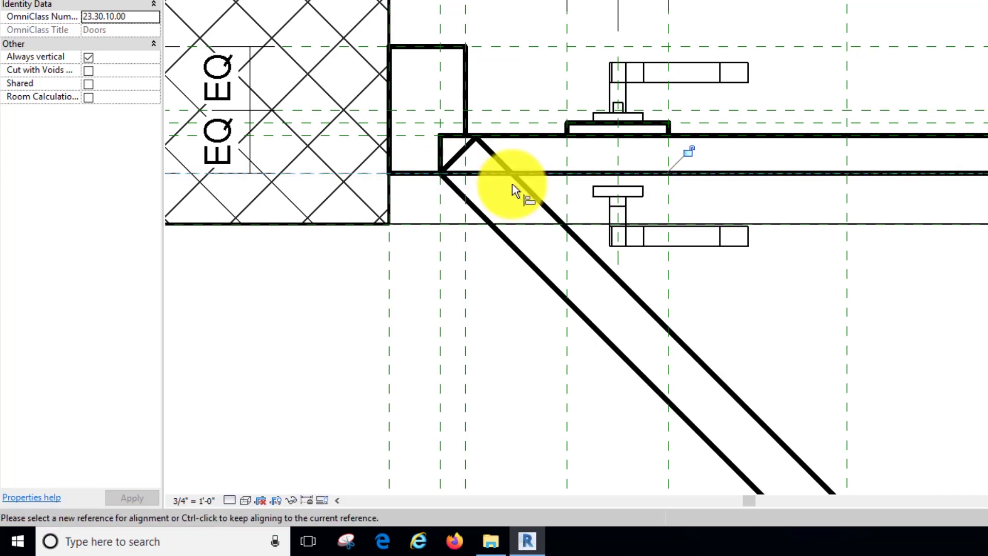
pyautogui.click(440, 17)
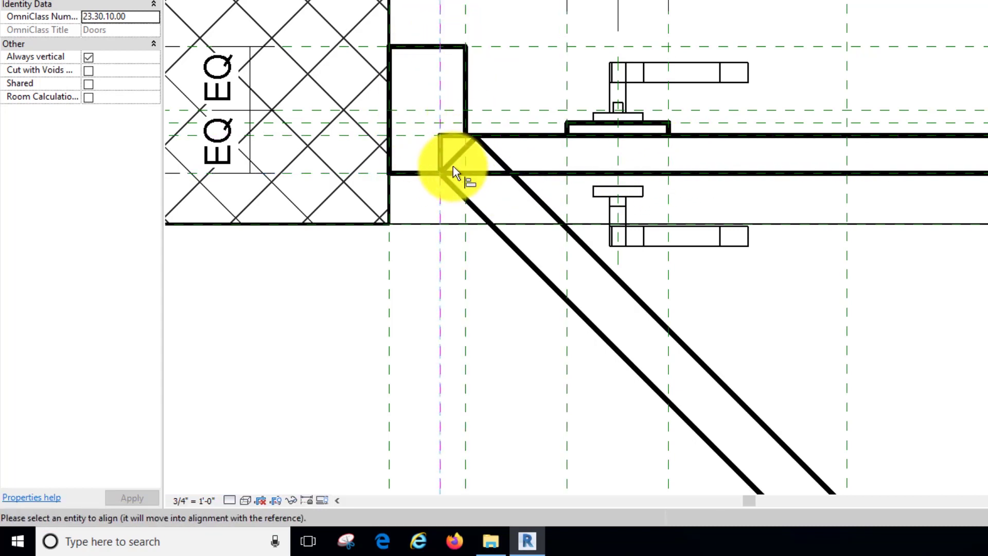
pyautogui.click(447, 199)
pyautogui.scroll(-4, 422, 180)
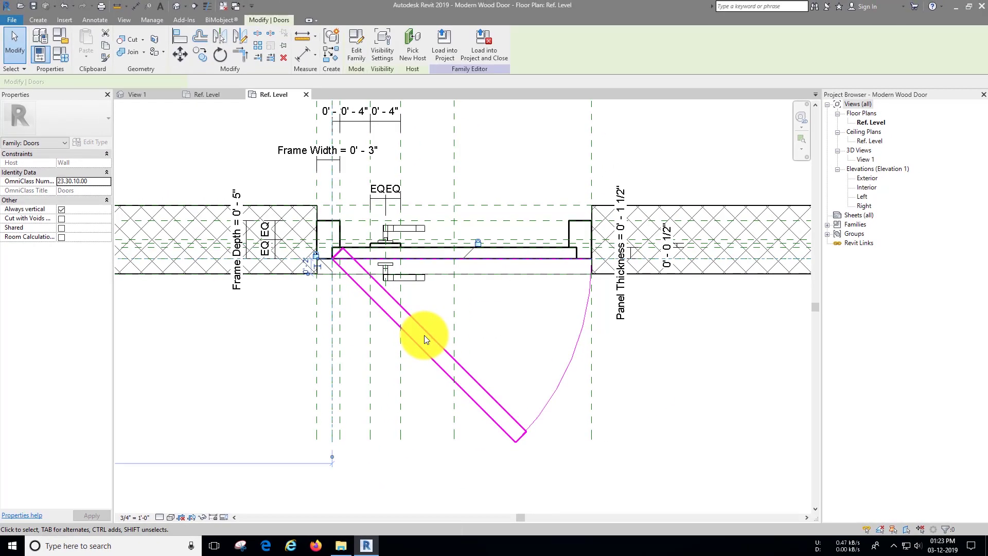
# - Associate the door swing's Thickness type parameter with Panel Thickness
pyautogui.click(484, 305)
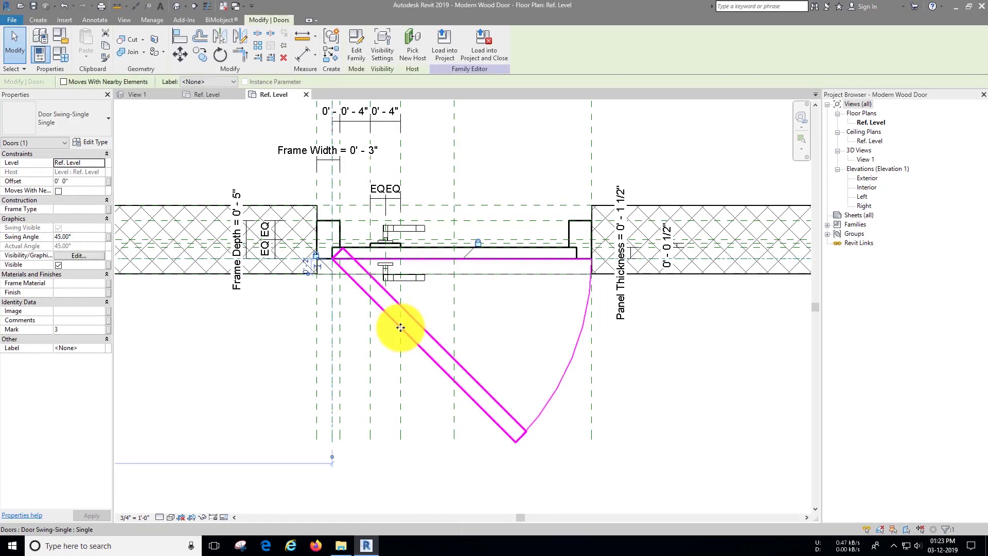
pyautogui.click(93, 143)
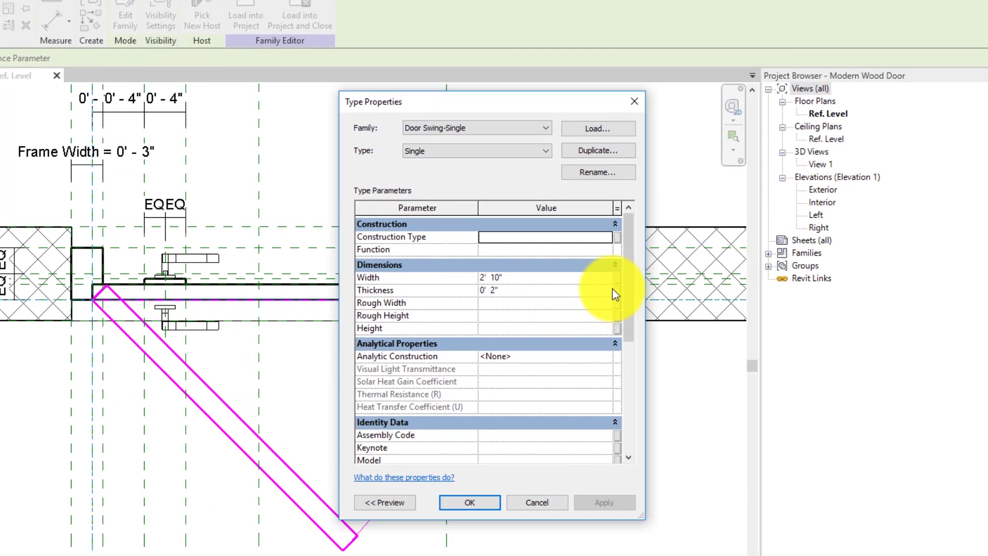
pyautogui.click(614, 290)
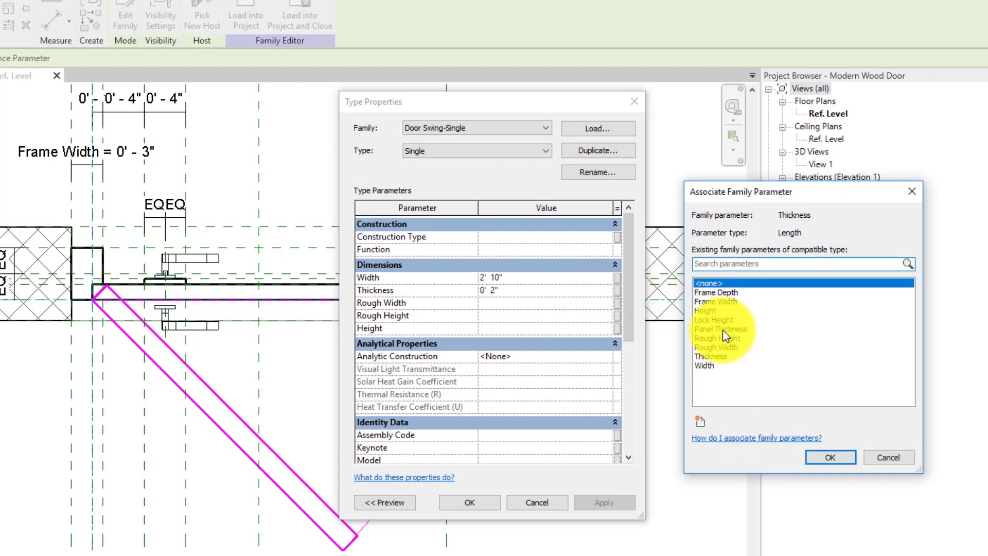
pyautogui.click(720, 328)
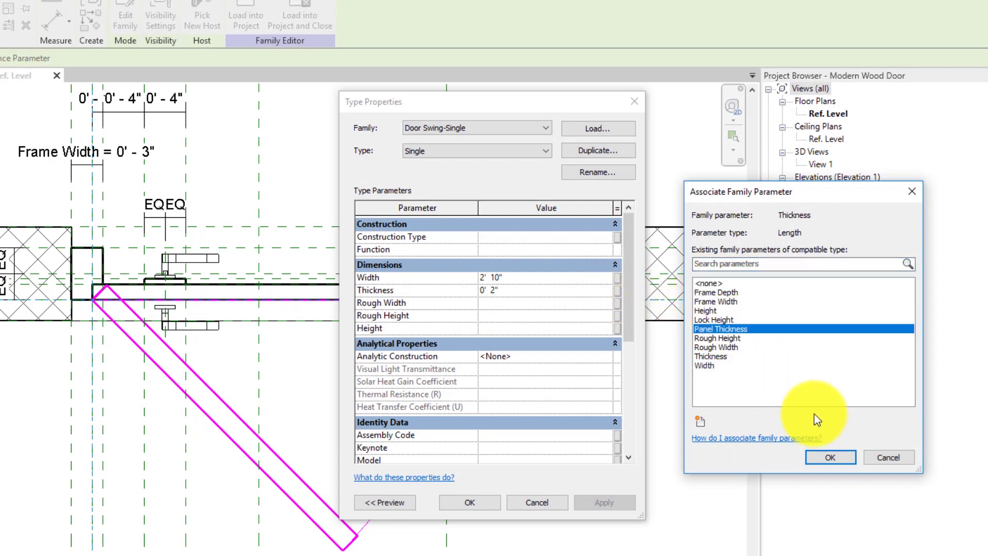
pyautogui.click(823, 457)
# - Associate the door swing's Width with a new Panel Width family parameter
pyautogui.click(619, 279)
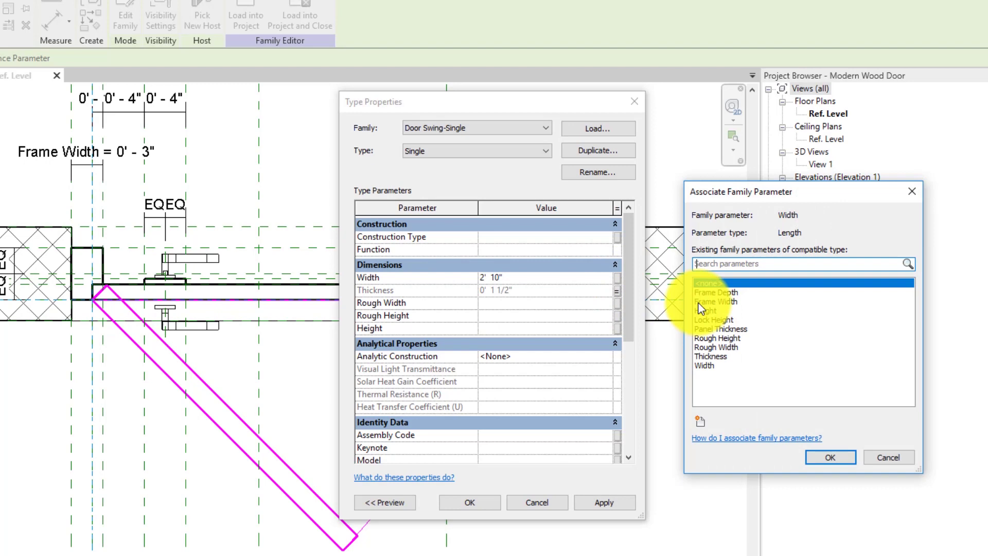
pyautogui.click(704, 420)
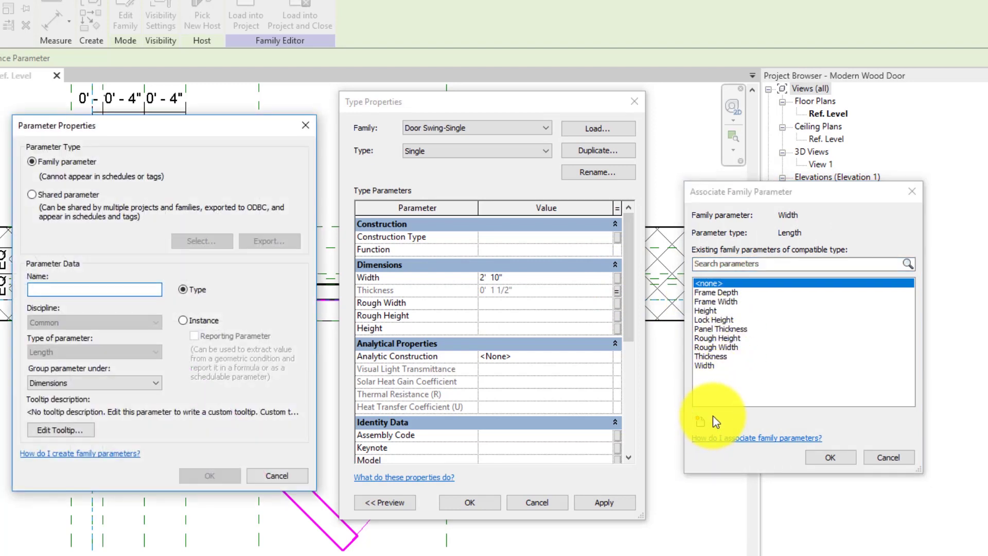
pyautogui.write('Panel Width')
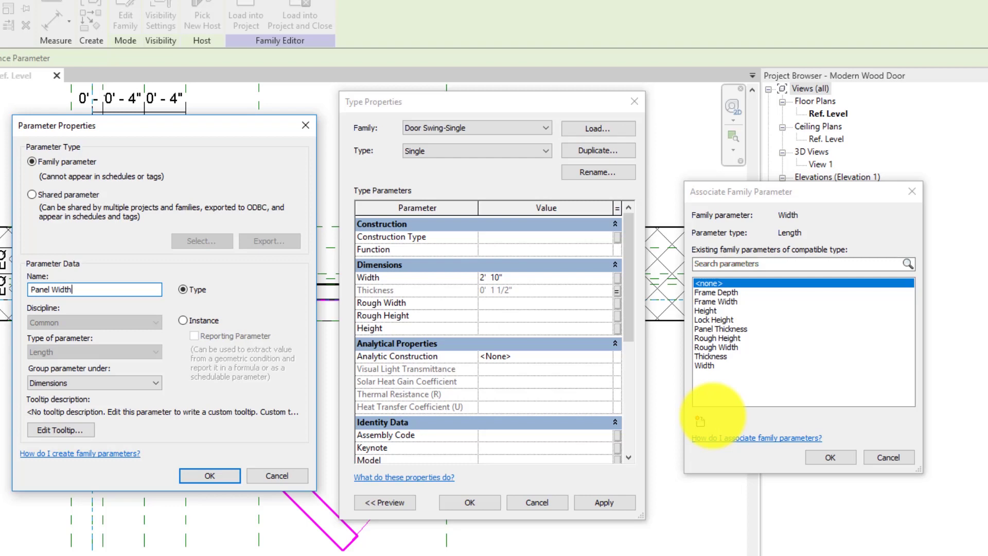
pyautogui.press('Return')
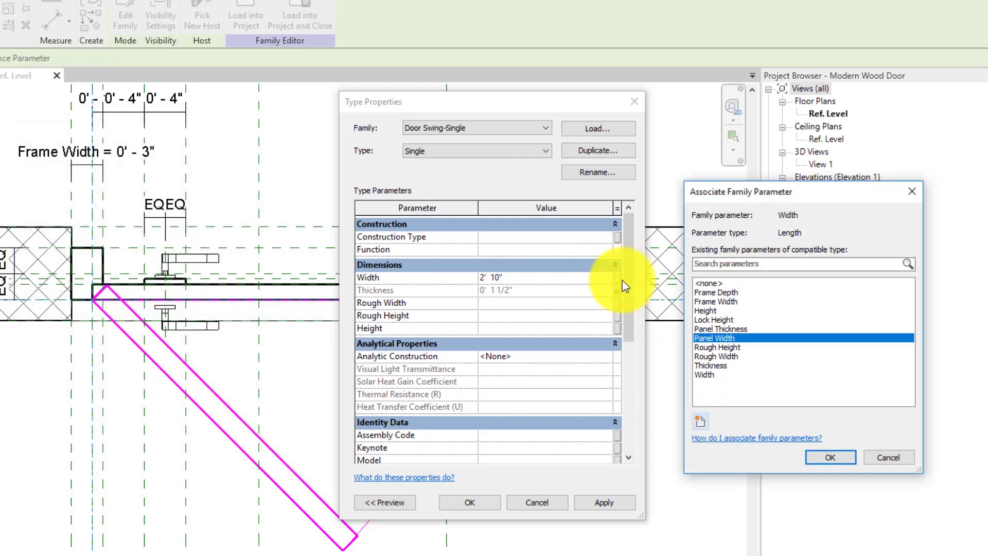
pyautogui.click(830, 457)
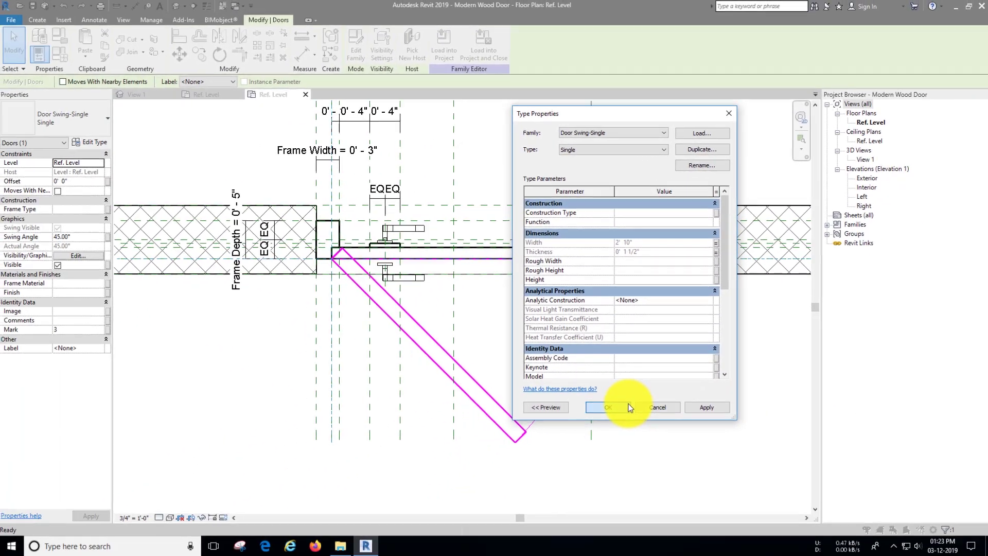
pyautogui.click(535, 460)
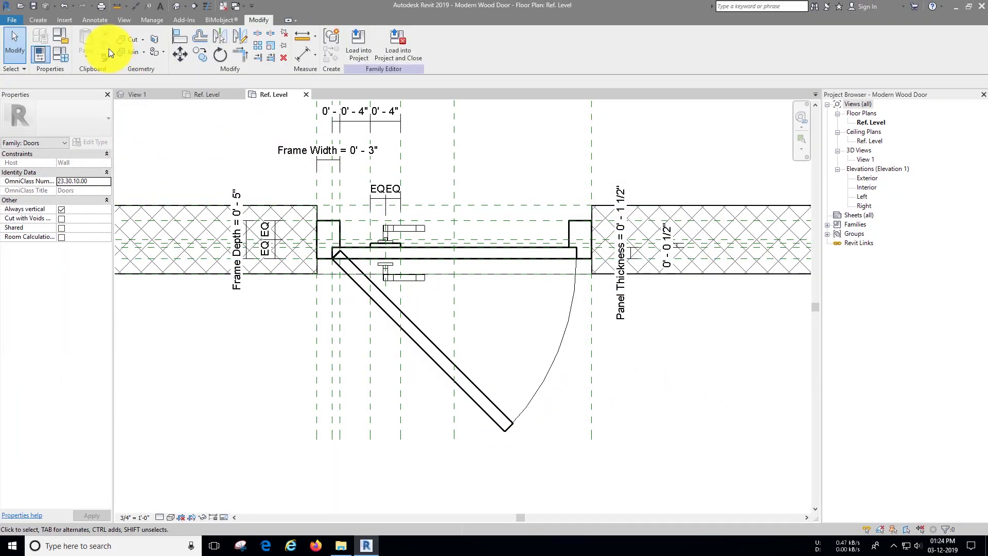
# - Give Panel Width the formula Width + 0' 2" - Frame Width * 2 in Family Types
pyautogui.click(62, 55)
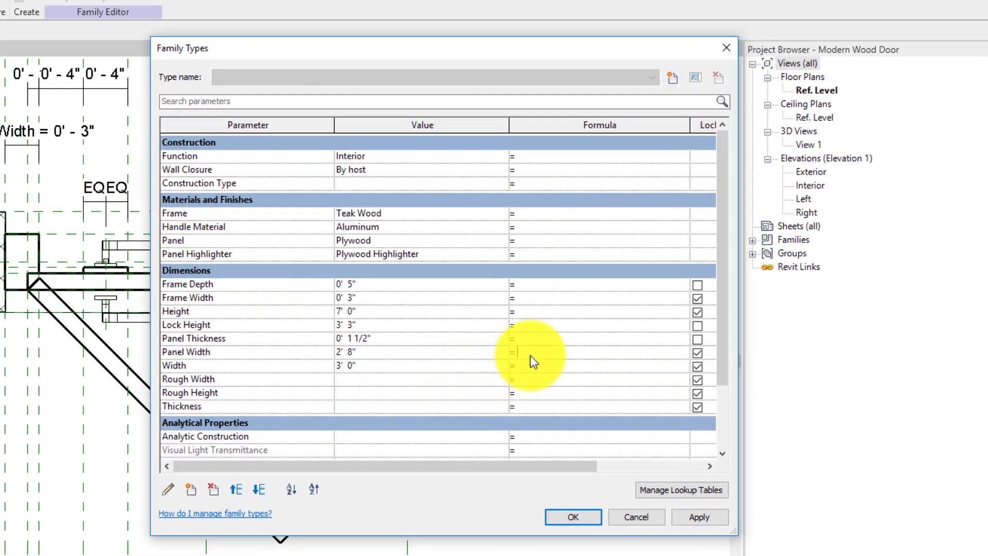
pyautogui.click(532, 360)
pyautogui.write('Width + 0\' 2" - Frame Width * 2')
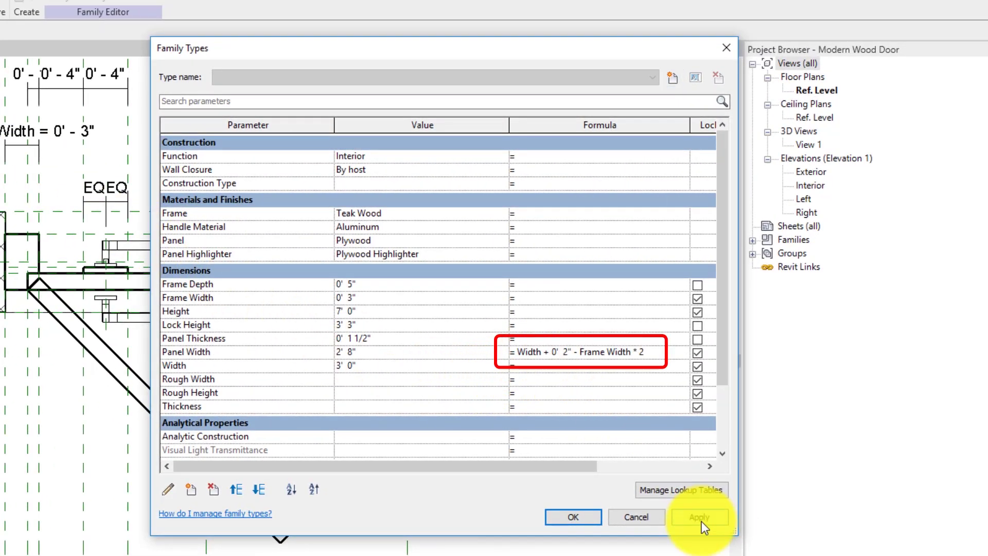
pyautogui.click(700, 517)
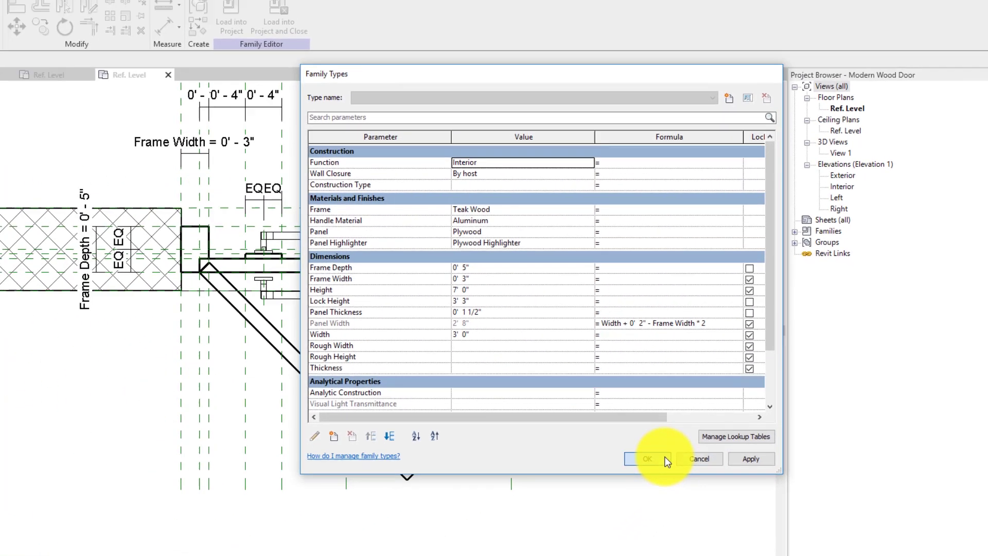
pyautogui.click(630, 516)
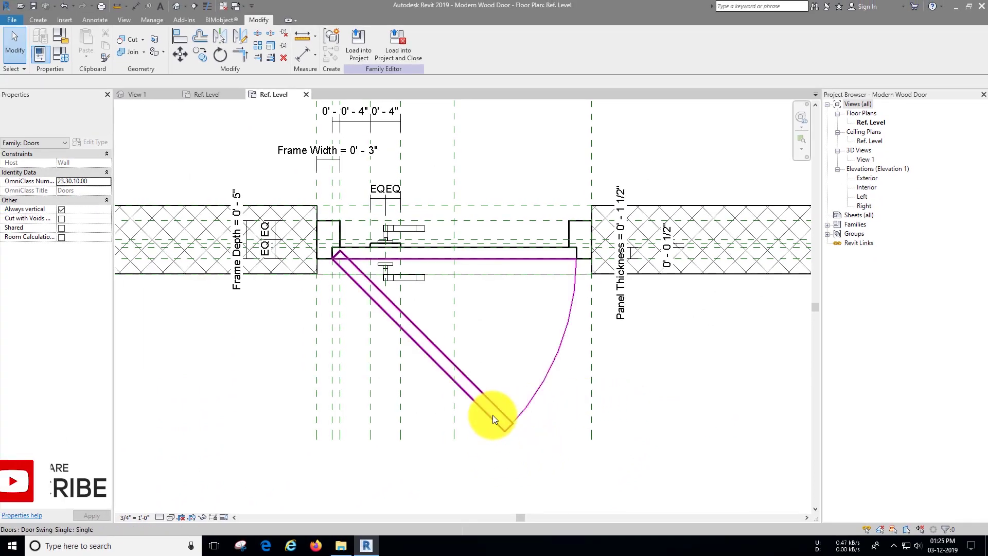
# - Reopen Family Types to check Panel Width now reads 2' 8"
pyautogui.click(61, 61)
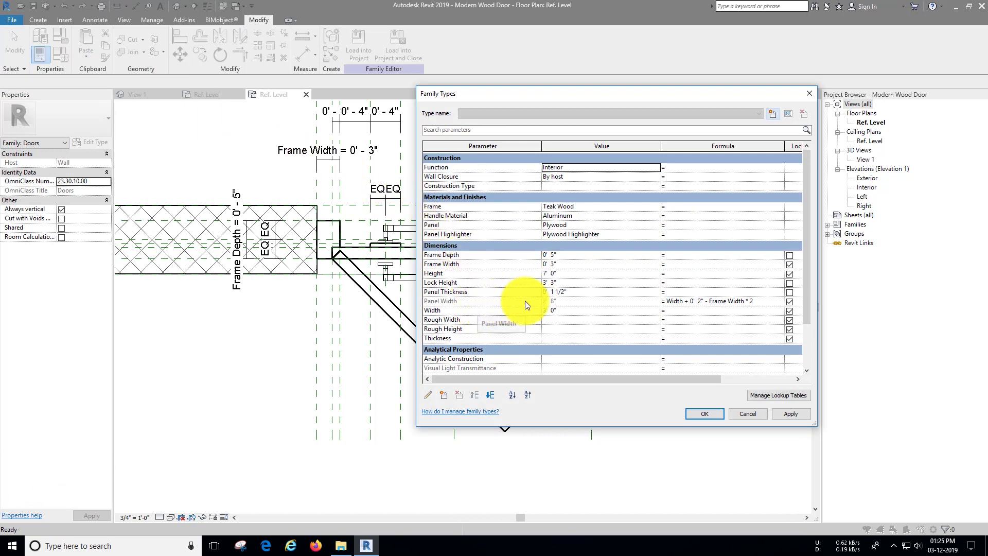
pyautogui.scroll(-3, 609, 316)
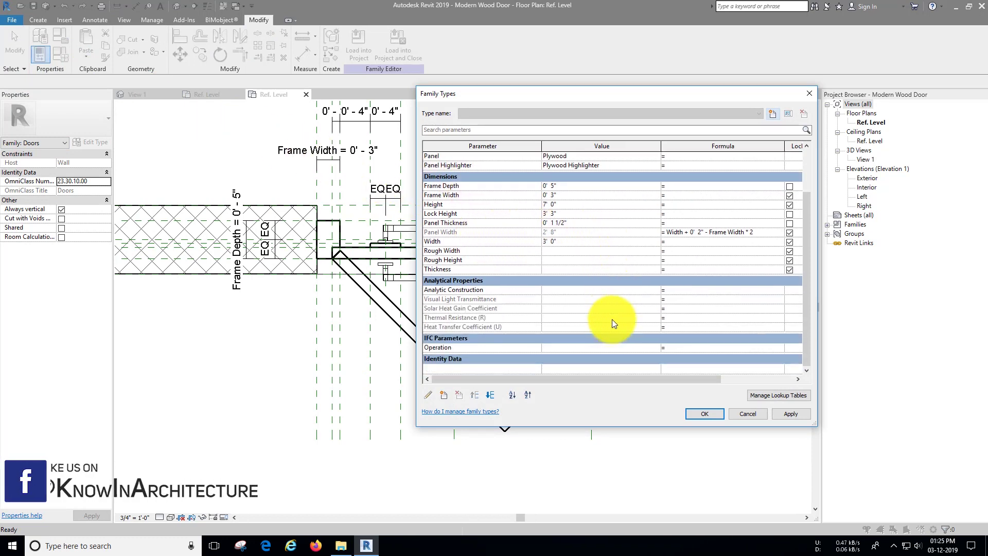
pyautogui.scroll(3, 613, 320)
pyautogui.scroll(1, 659, 329)
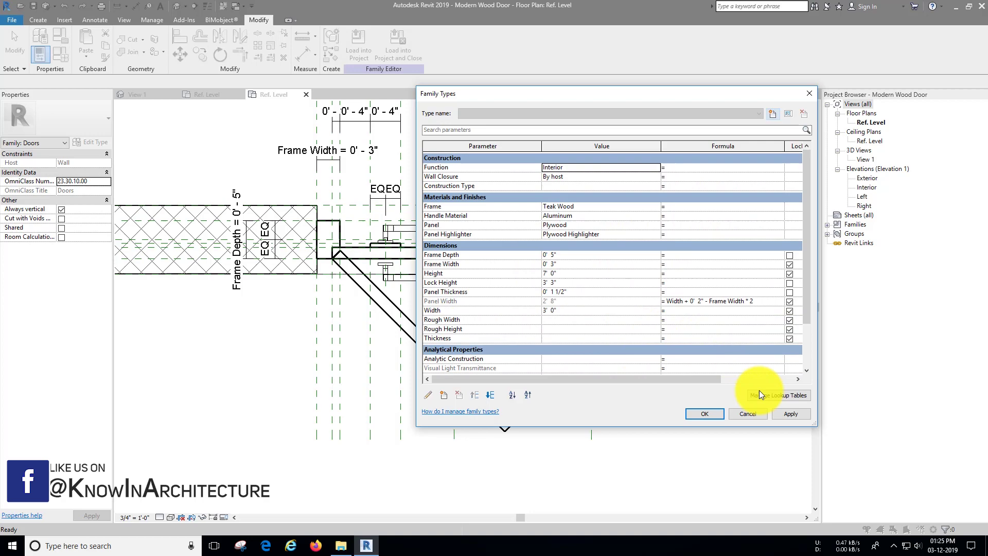
# - Associate the Entry Door Handle's Thickness with a new type parameter named Handle Thickness
pyautogui.click(748, 414)
pyautogui.click(418, 282)
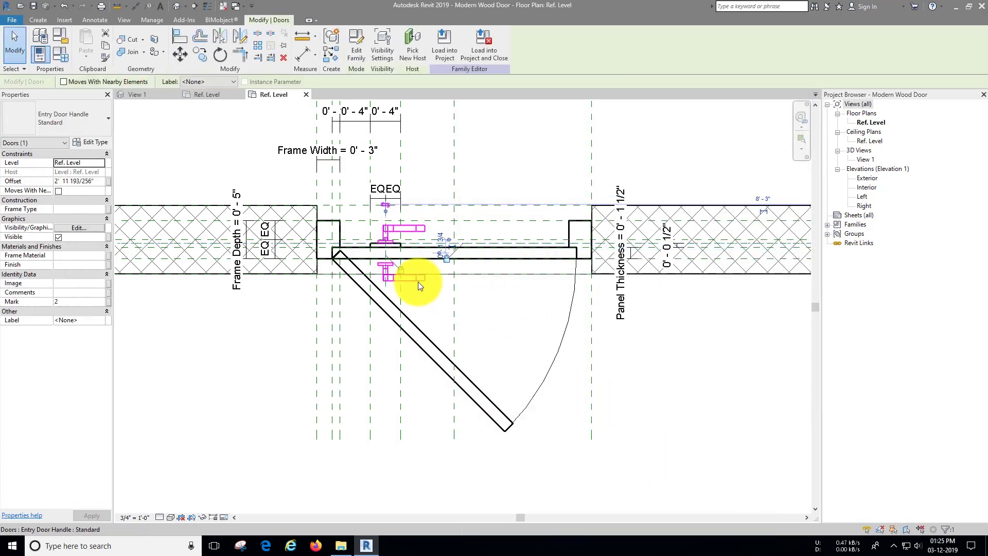
pyautogui.click(103, 142)
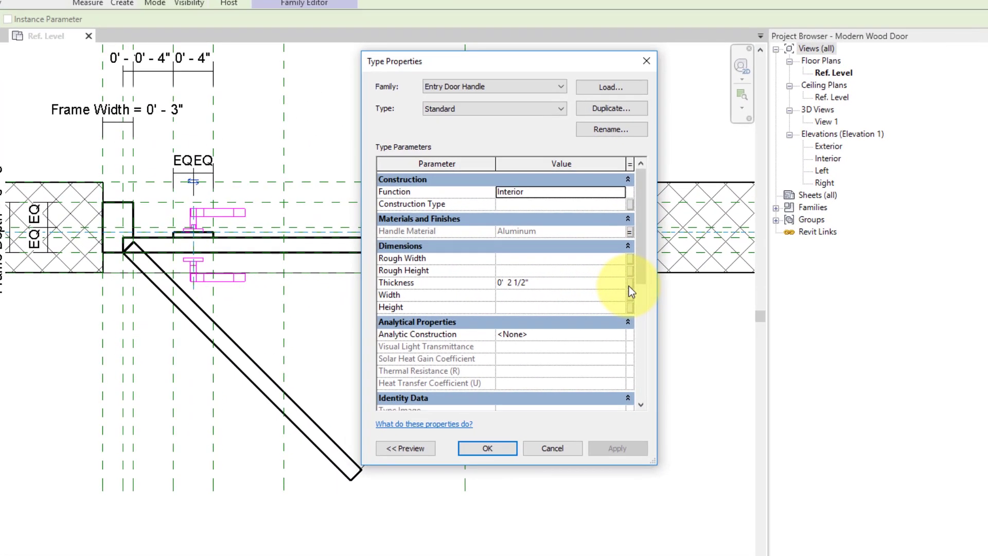
pyautogui.click(715, 283)
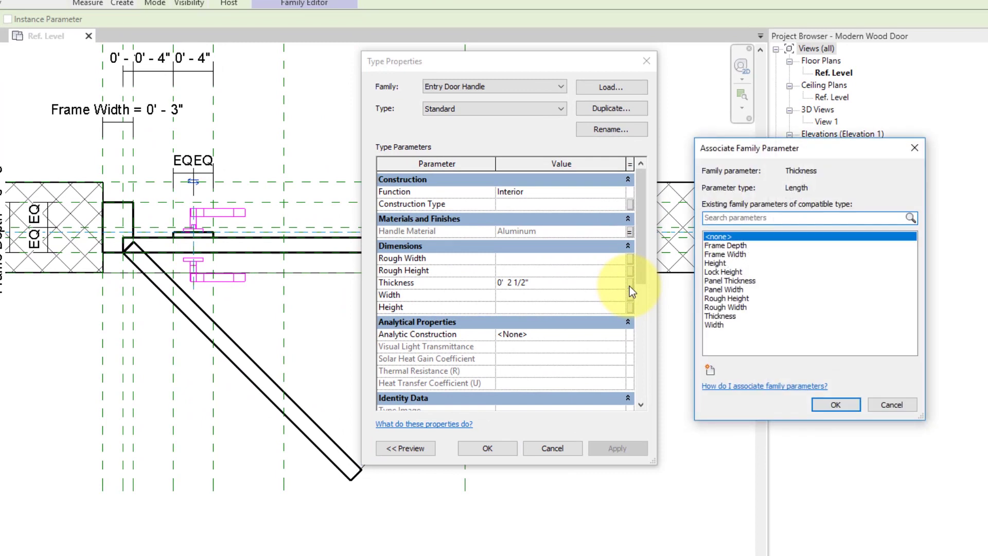
pyautogui.click(711, 369)
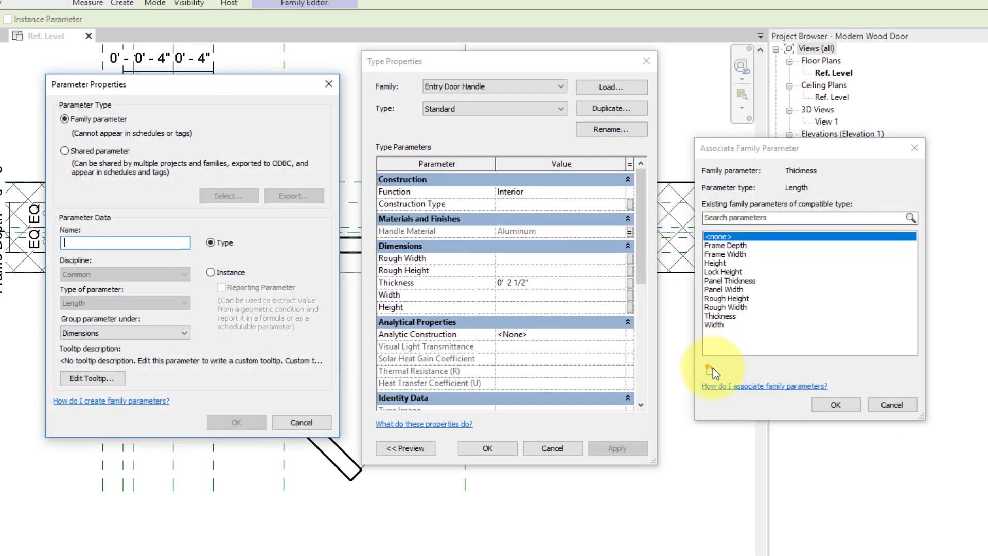
pyautogui.write('Handle Thickness')
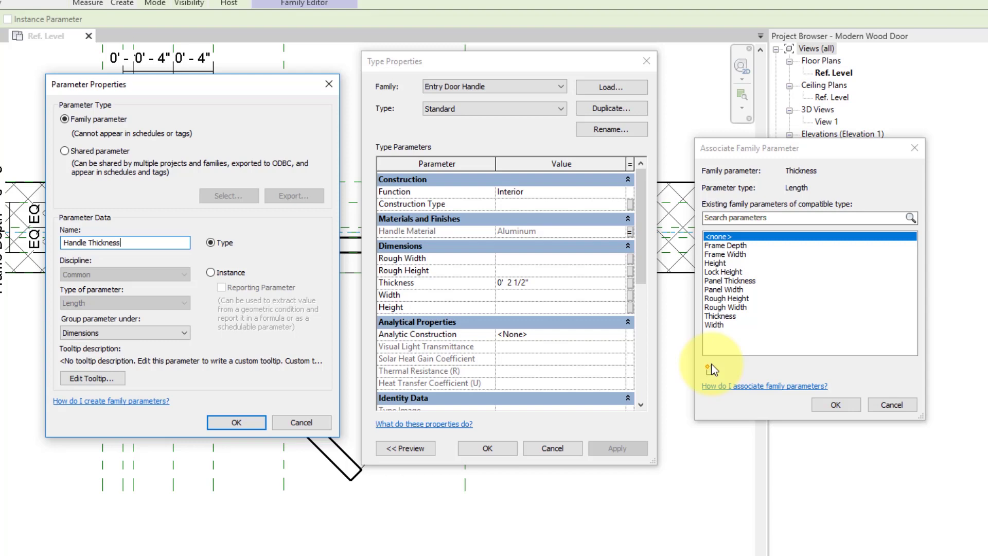
pyautogui.click(236, 421)
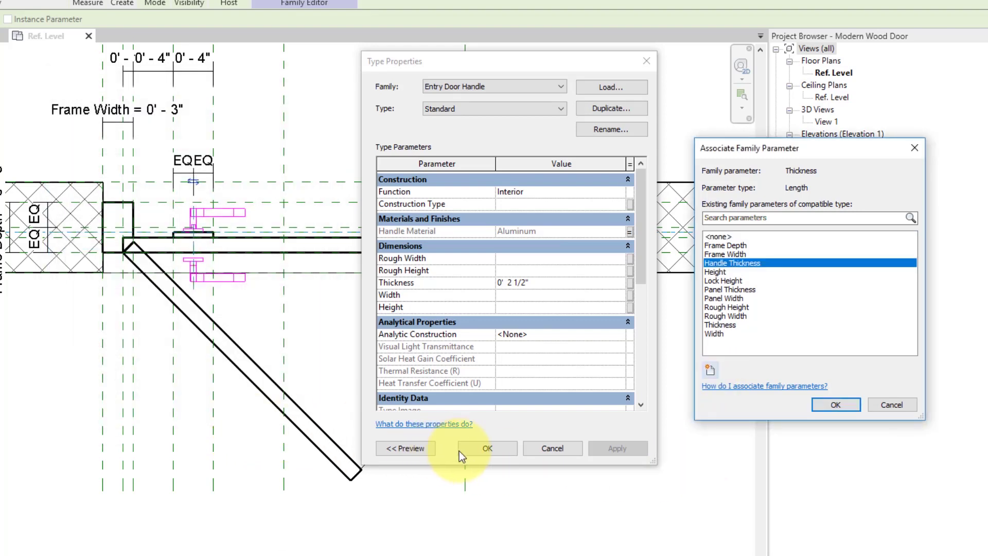
pyautogui.click(854, 404)
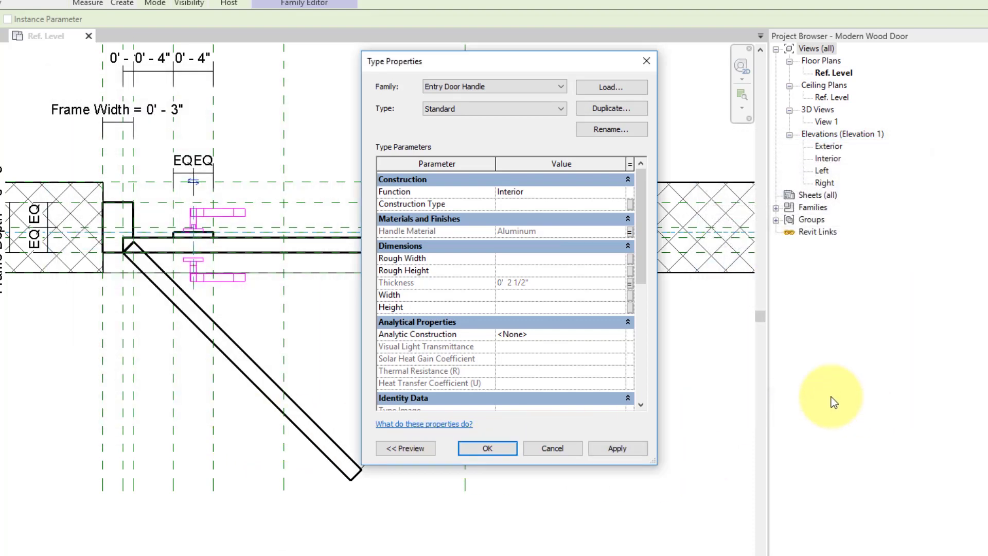
pyautogui.click(489, 443)
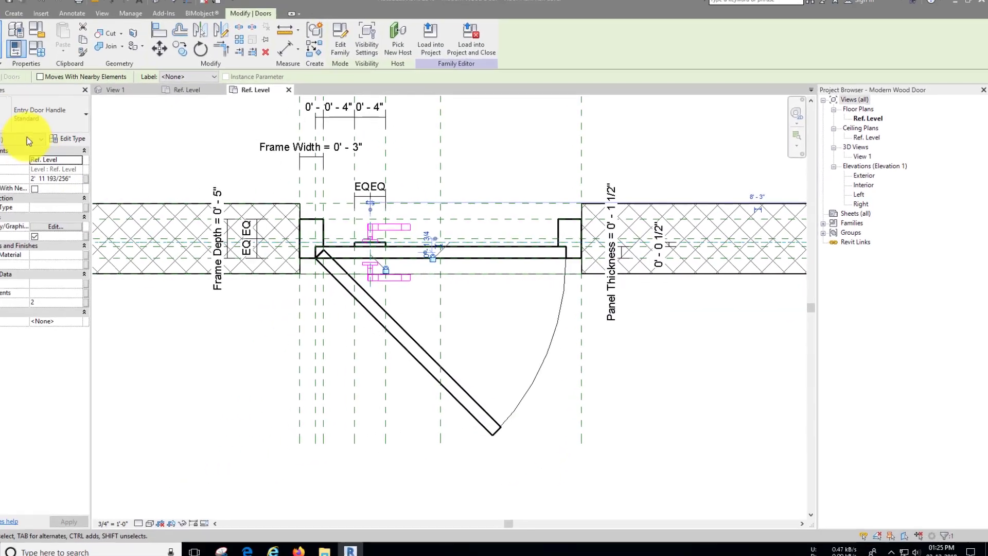
# - Set Handle Thickness's formula to Panel Thickness + 0' 0 1/2" and apply it, giving 0' 2"
pyautogui.click(61, 58)
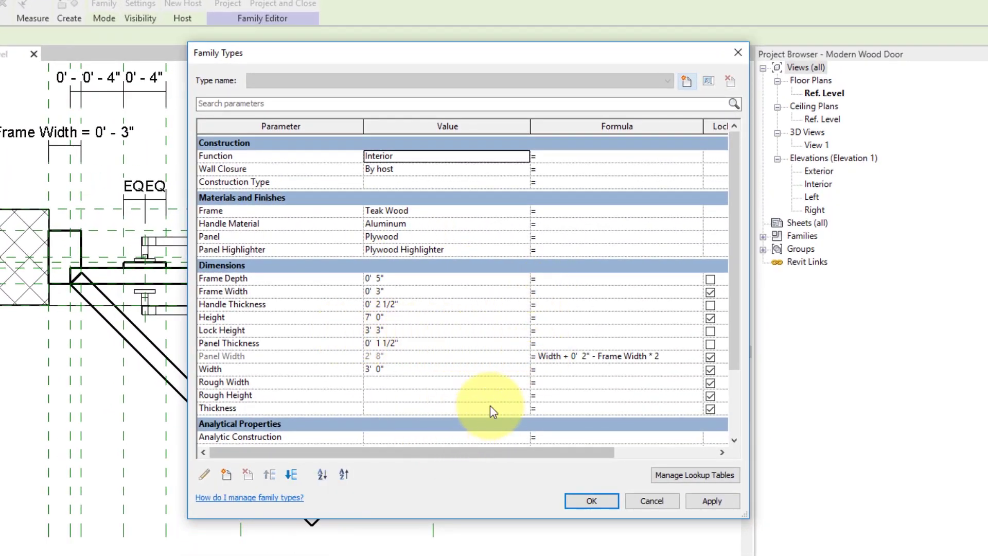
pyautogui.click(540, 305)
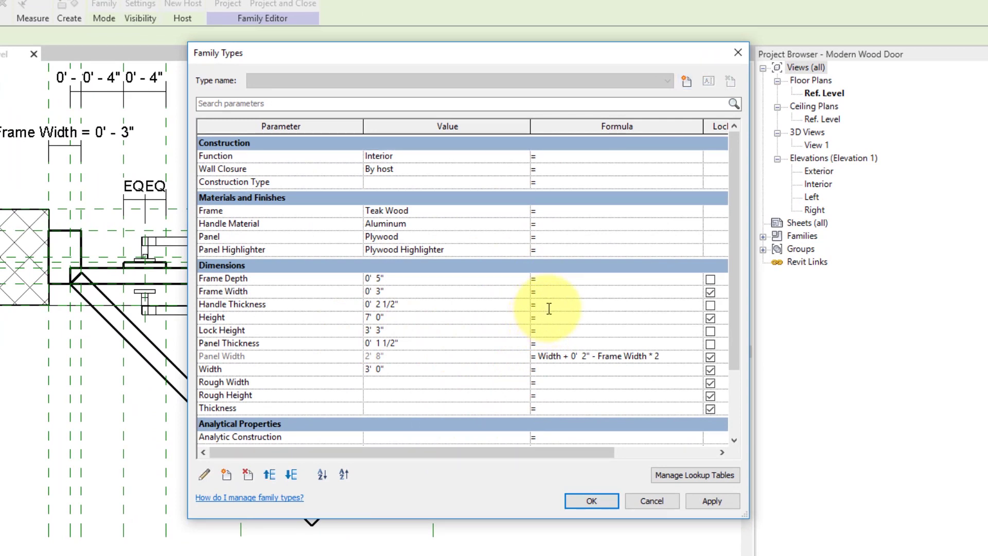
pyautogui.write('Panel Thickness + 0\' 0 1/2"')
pyautogui.press('Return')
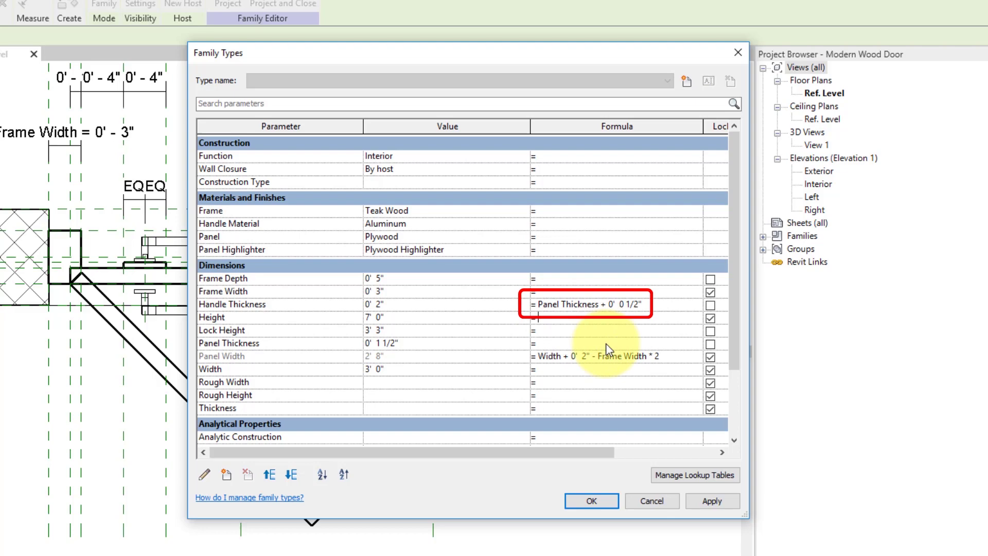
pyautogui.click(712, 500)
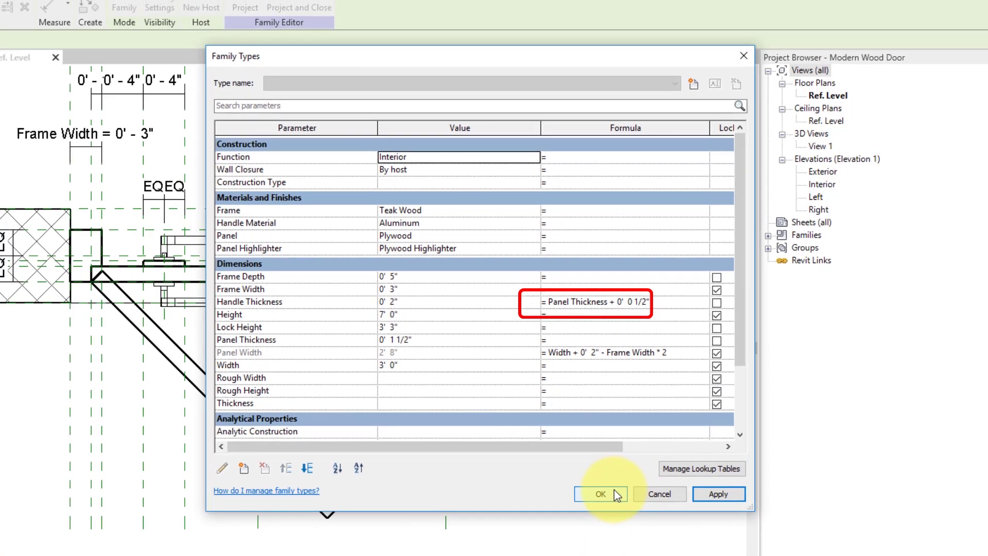
pyautogui.click(615, 492)
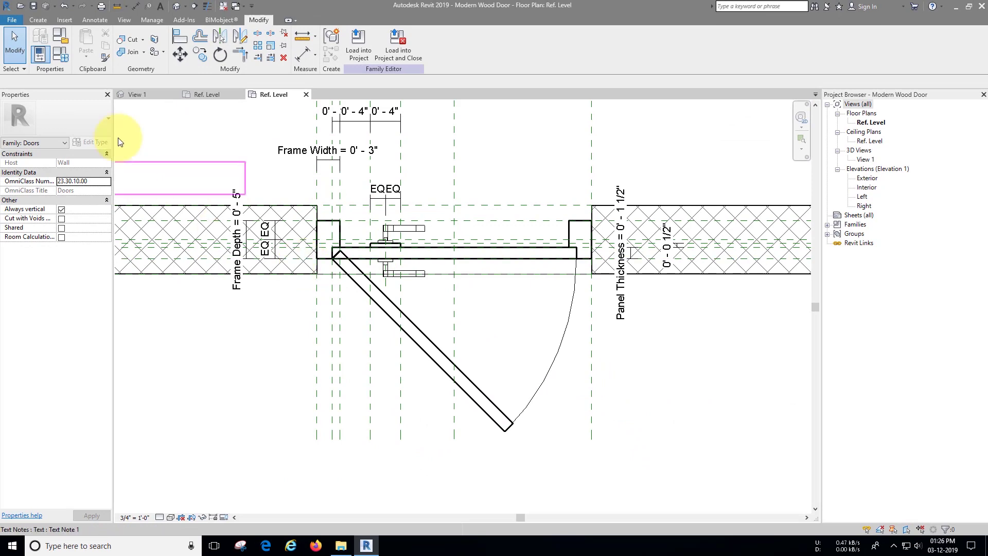
pyautogui.click(34, 8)
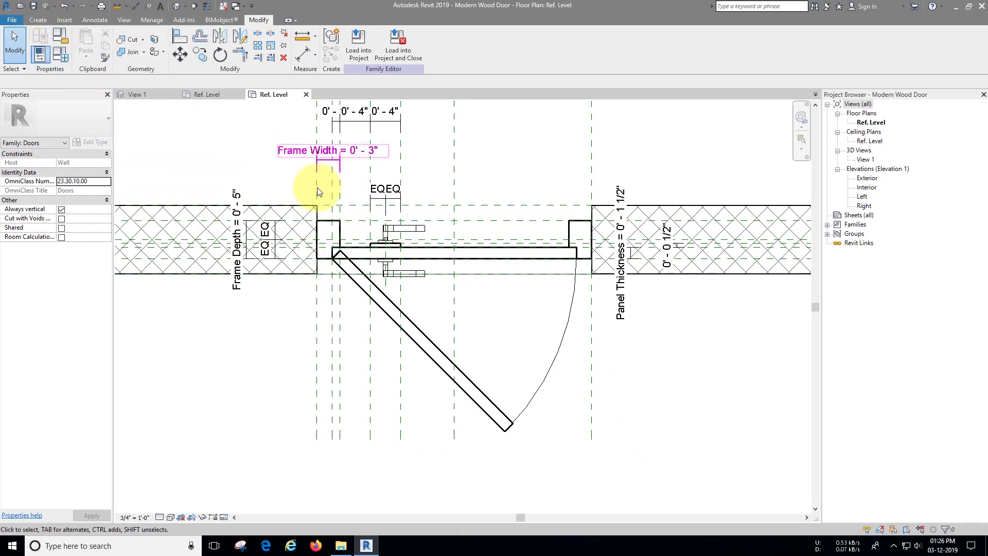
pyautogui.scroll(-4, 509, 401)
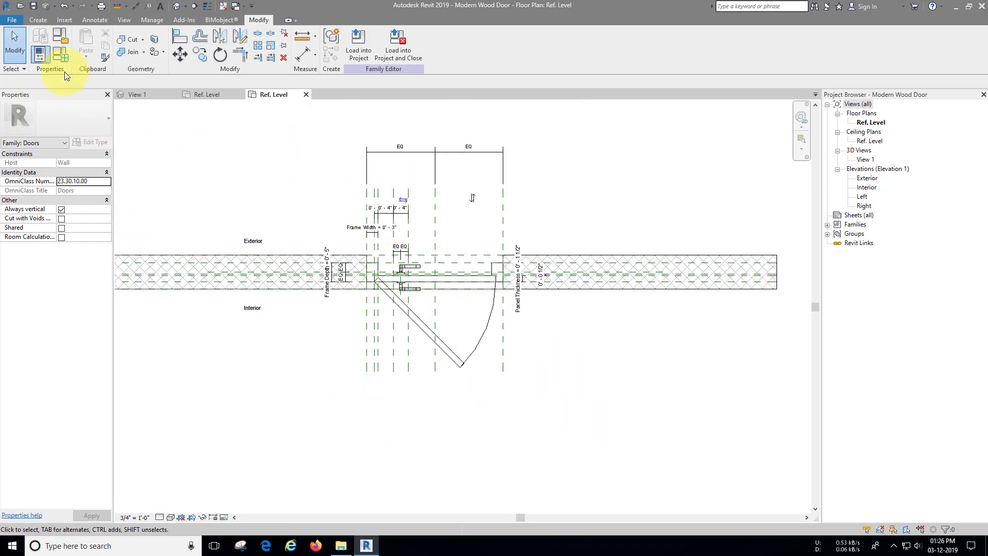
pyautogui.click(63, 56)
pyautogui.click(746, 414)
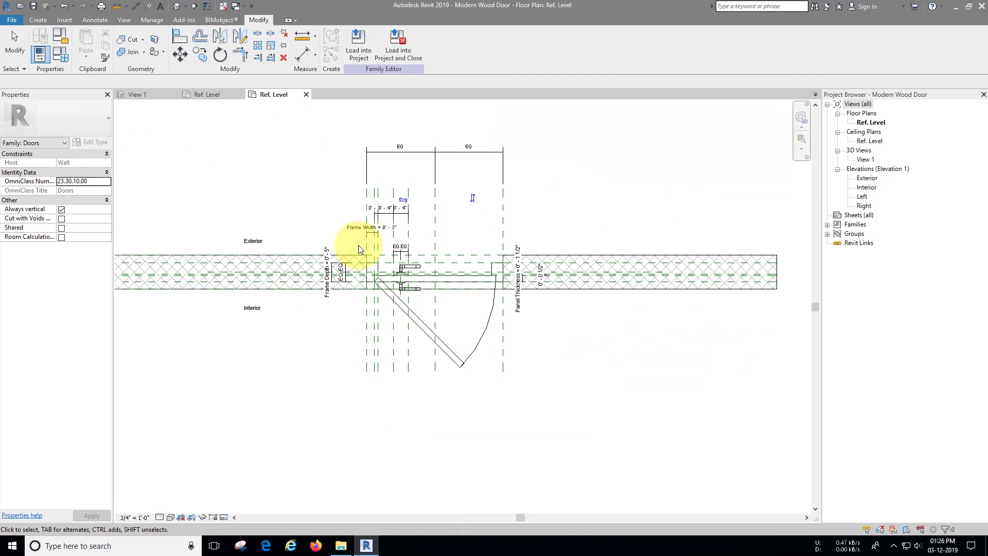
pyautogui.scroll(3, 364, 242)
pyautogui.moveTo(403, 247); pyautogui.dragTo(531, 275, button='middle')
pyautogui.scroll(-1, 531, 275)
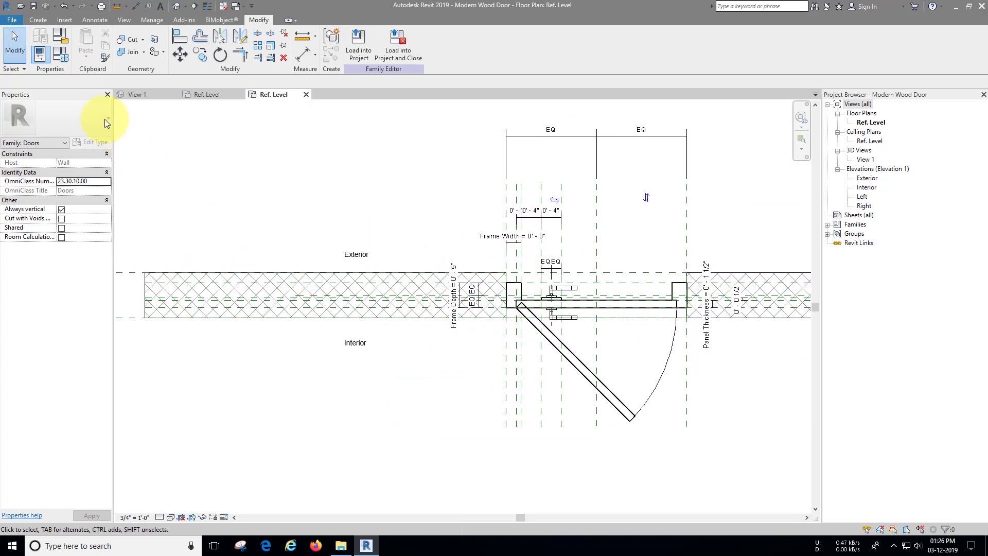
pyautogui.scroll(1, 515, 214)
pyautogui.scroll(1, 669, 288)
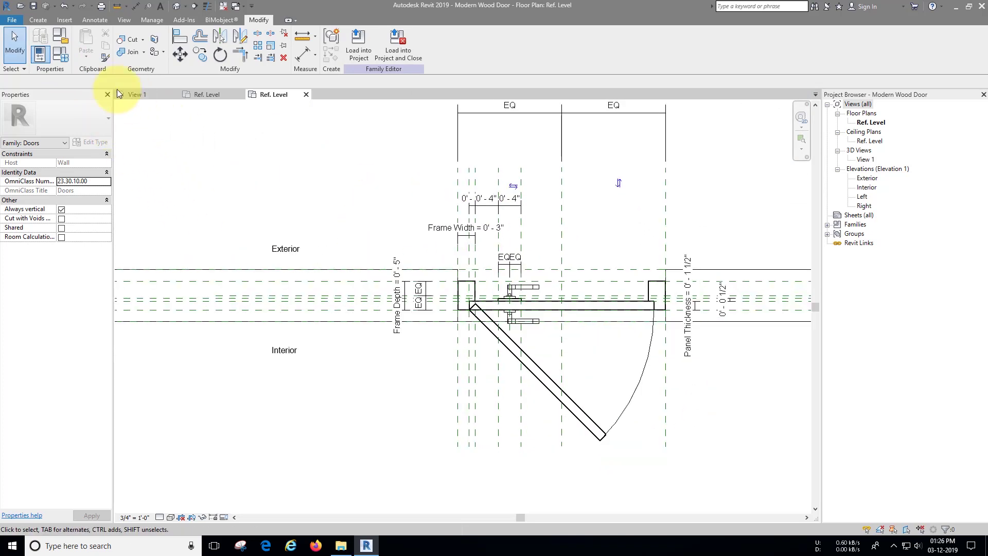
pyautogui.click(39, 20)
pyautogui.click(60, 56)
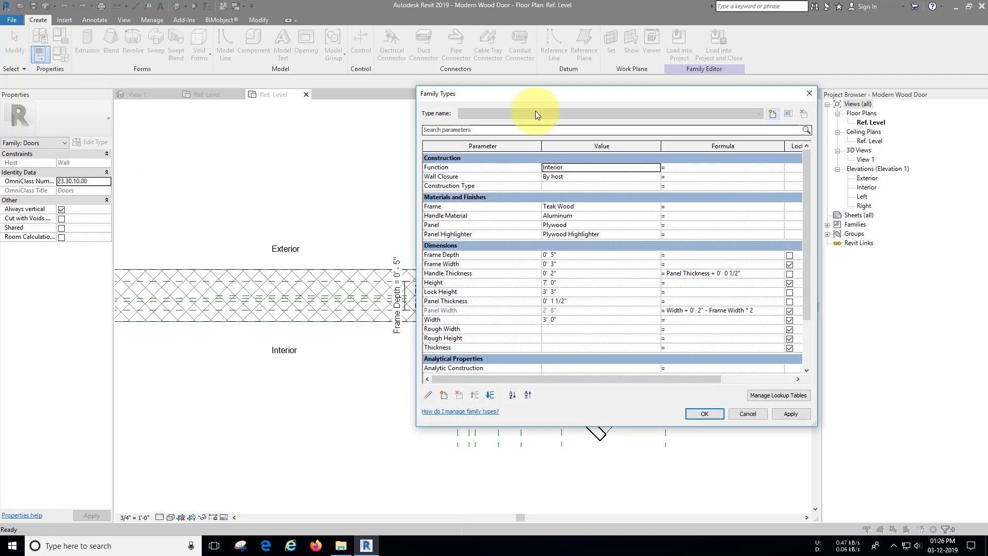
pyautogui.moveTo(535, 109); pyautogui.dragTo(106, 104)
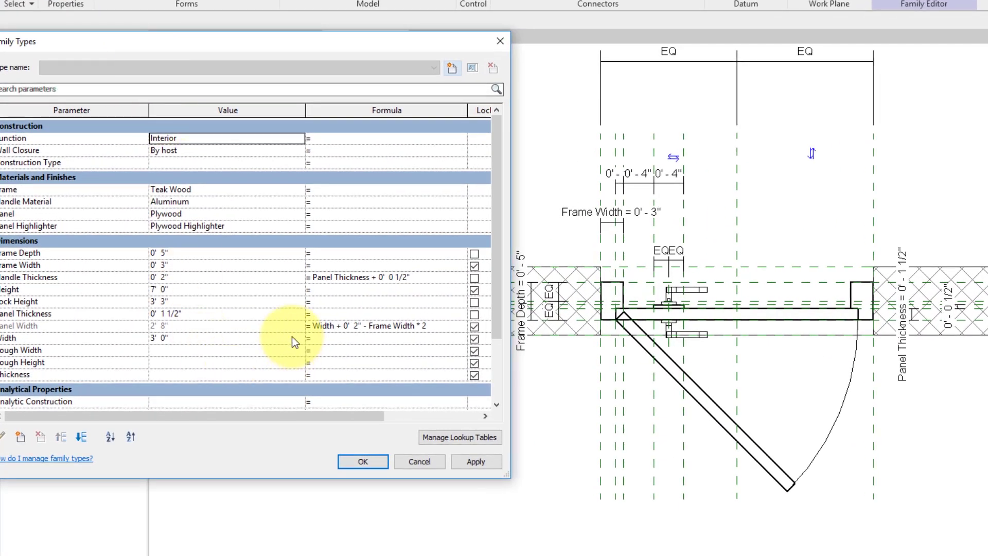
pyautogui.click(229, 337)
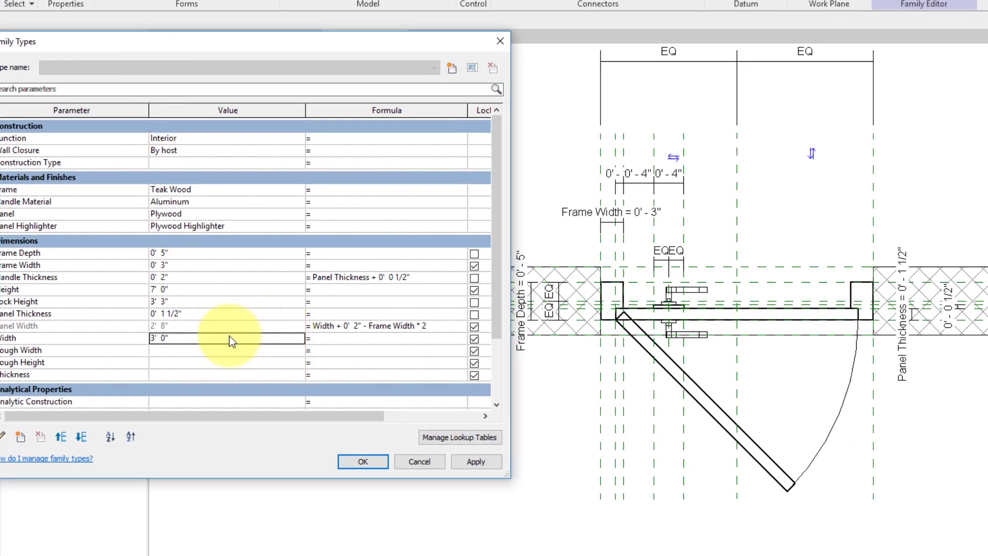
pyautogui.write('4')
pyautogui.click(265, 364)
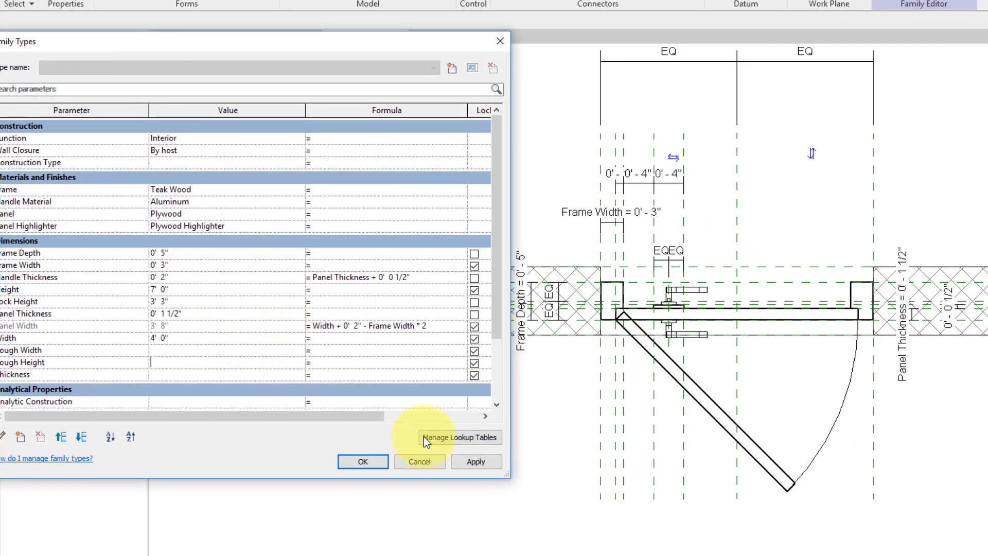
pyautogui.click(462, 465)
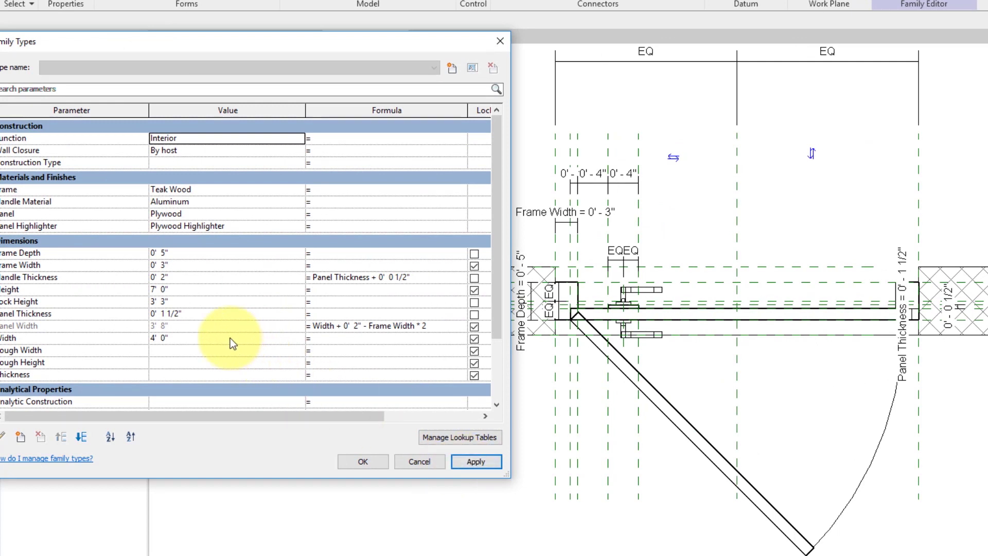
pyautogui.click(216, 339)
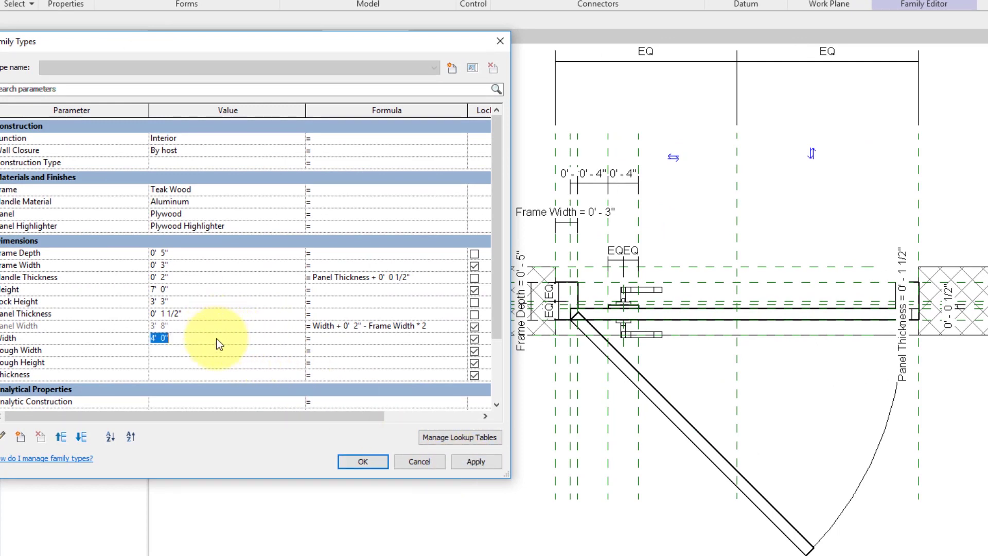
pyautogui.write('2.5')
pyautogui.click(471, 461)
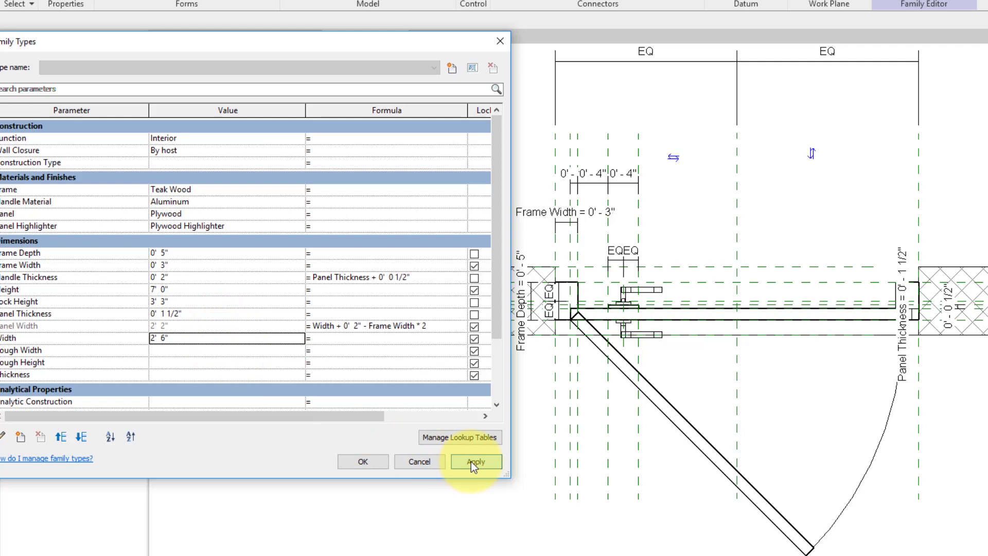
pyautogui.click(238, 343)
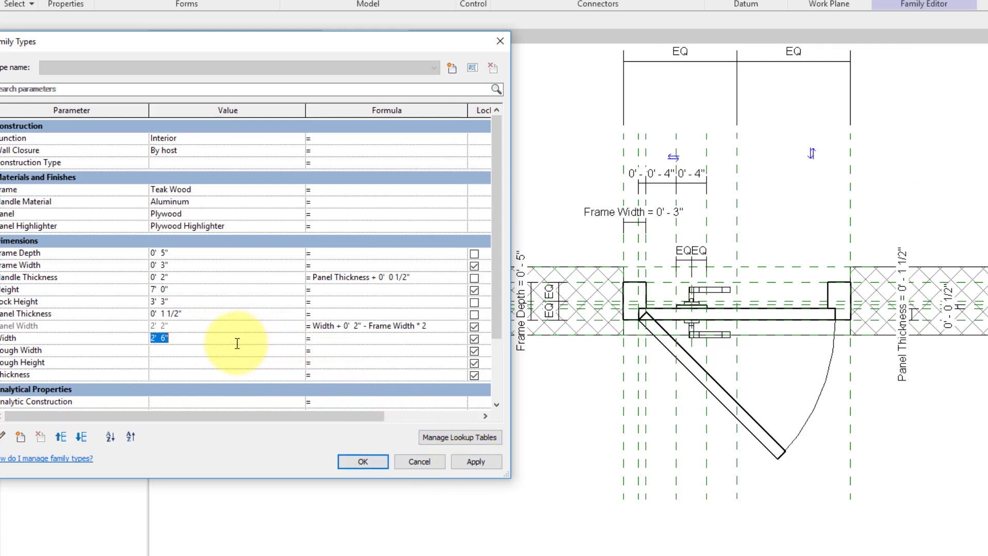
pyautogui.click(474, 462)
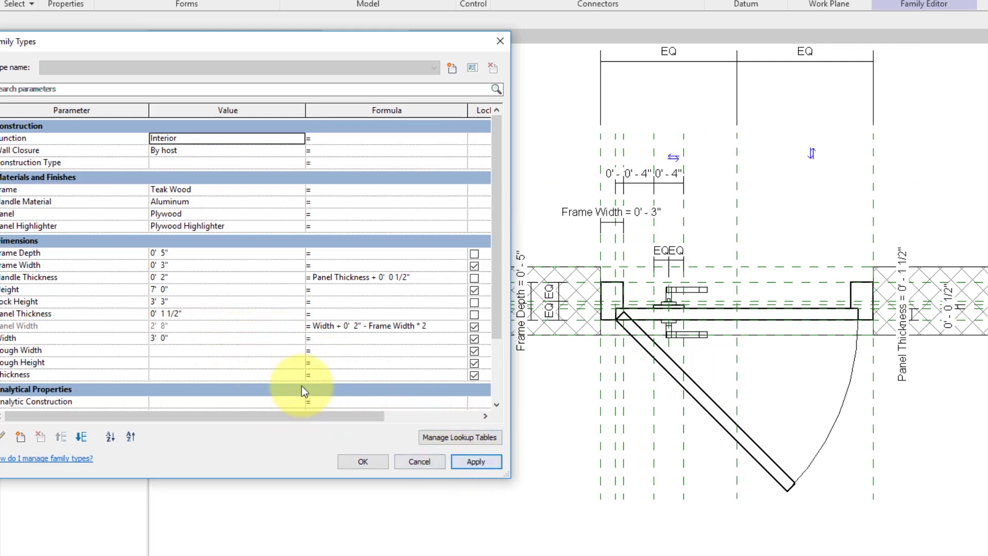
pyautogui.moveTo(117, 45); pyautogui.dragTo(131, 46)
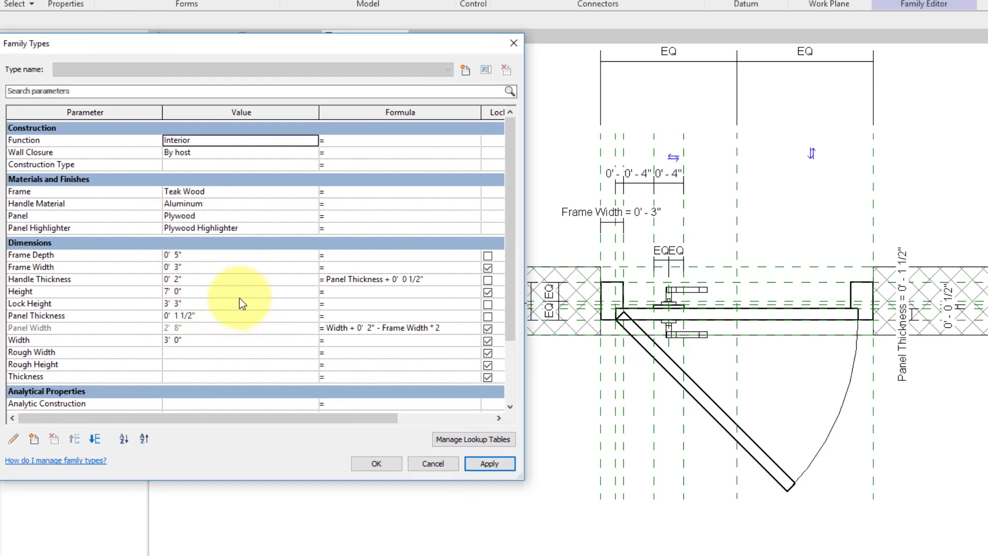
pyautogui.click(214, 316)
pyautogui.write('2')
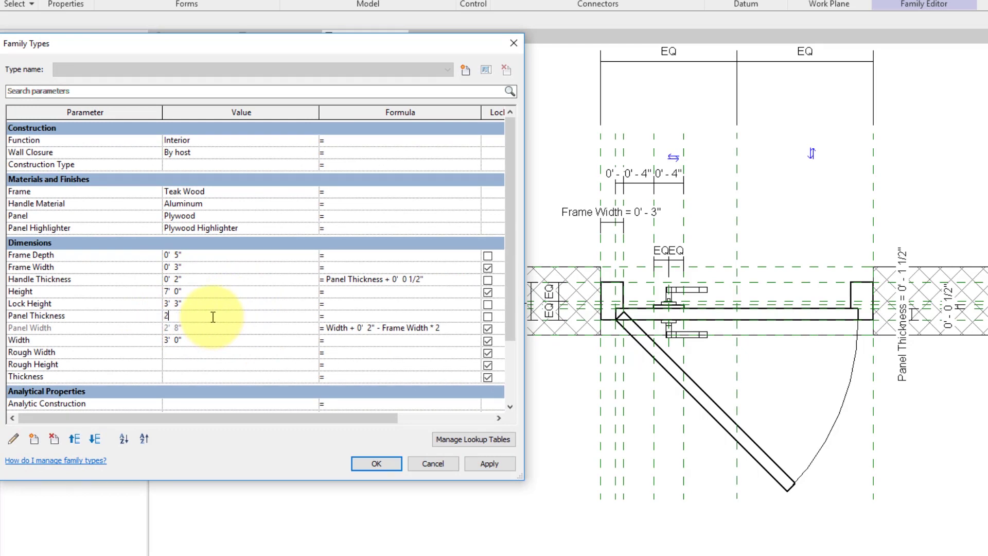
pyautogui.write('"')
pyautogui.click(473, 463)
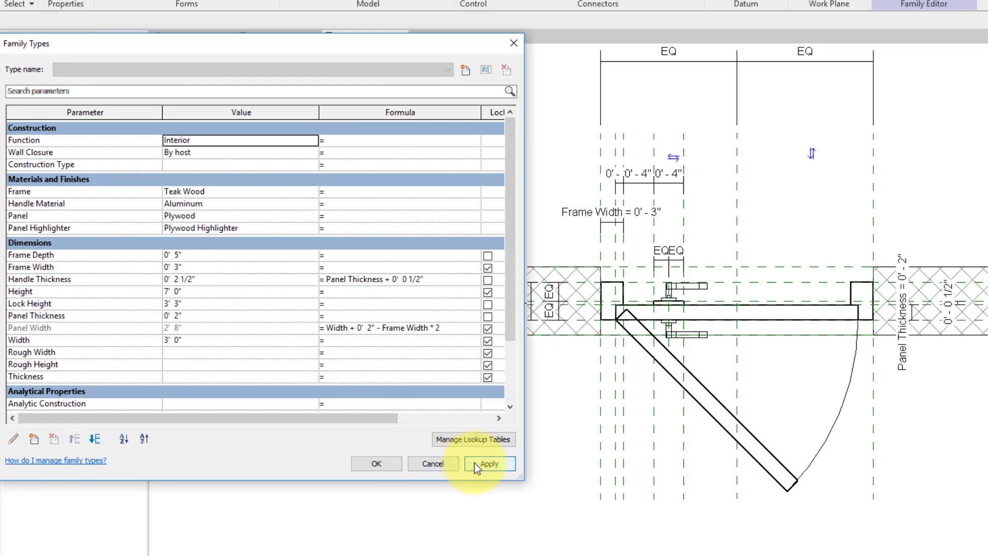
pyautogui.click(240, 320)
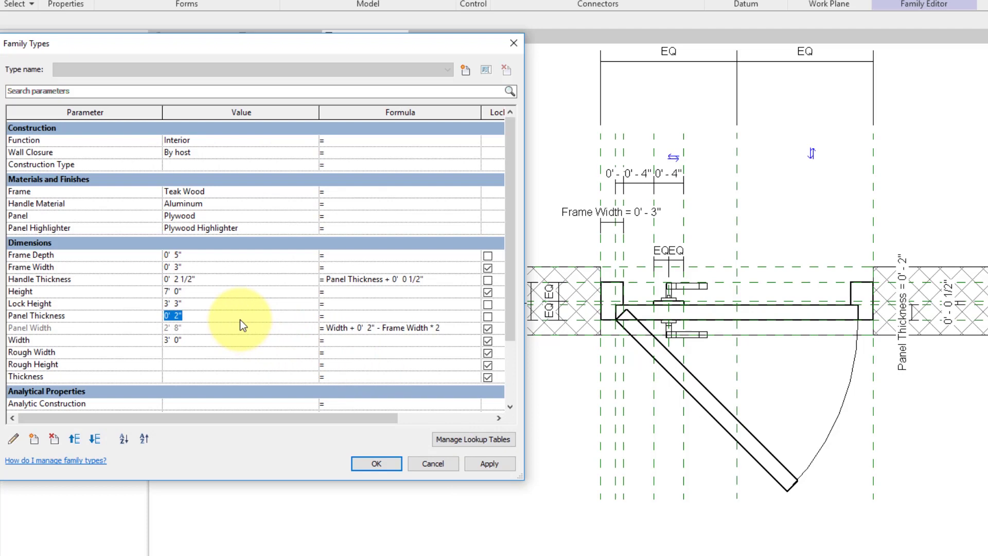
pyautogui.write('1.5')
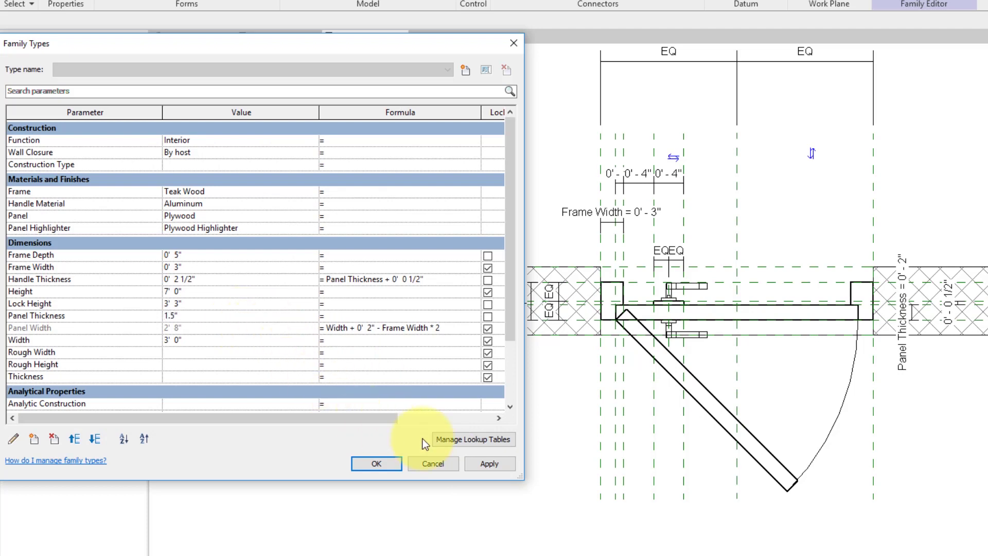
pyautogui.click(495, 468)
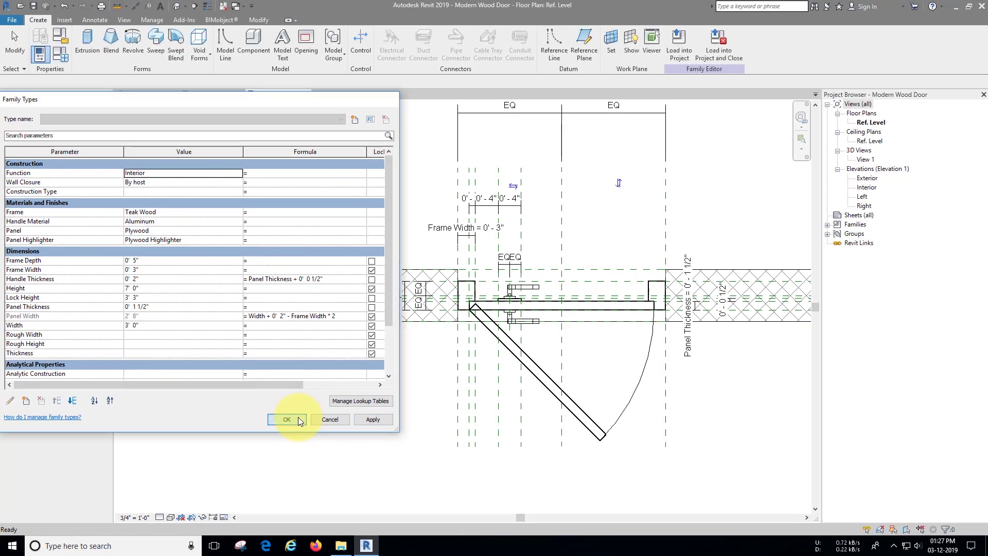
pyautogui.click(376, 447)
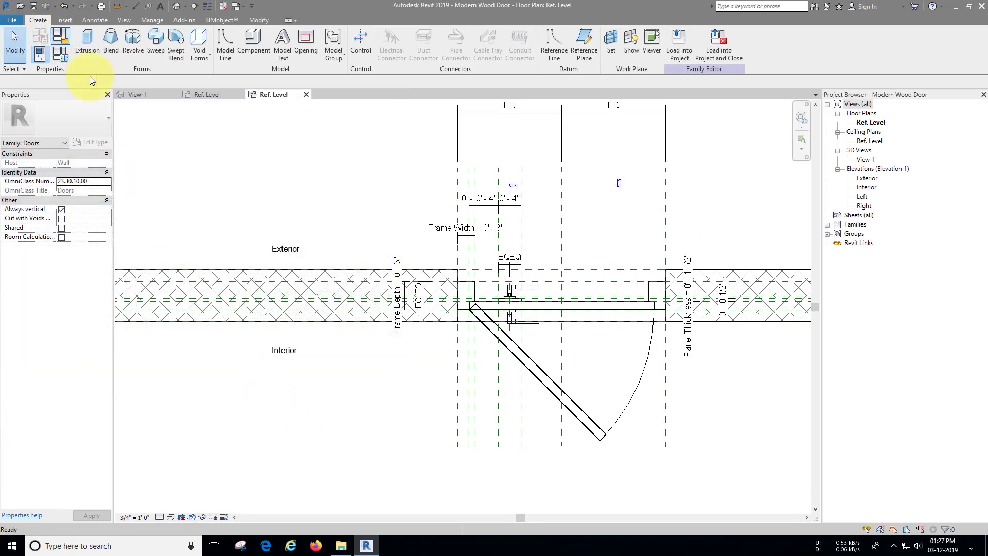
# - Limit the door handle to Fine detail by clearing Coarse and Medium in its visibility settings
pyautogui.scroll(2, 562, 322)
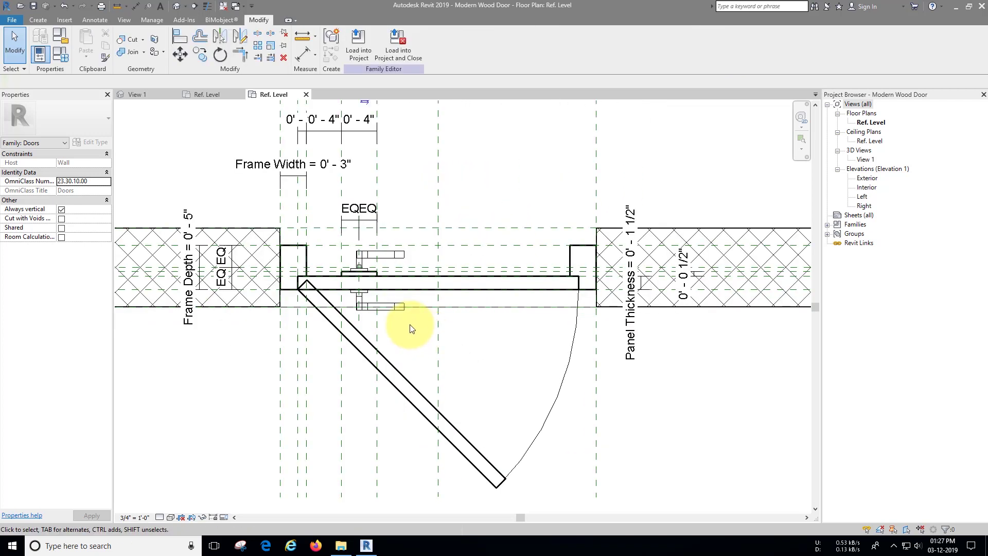
pyautogui.click(402, 308)
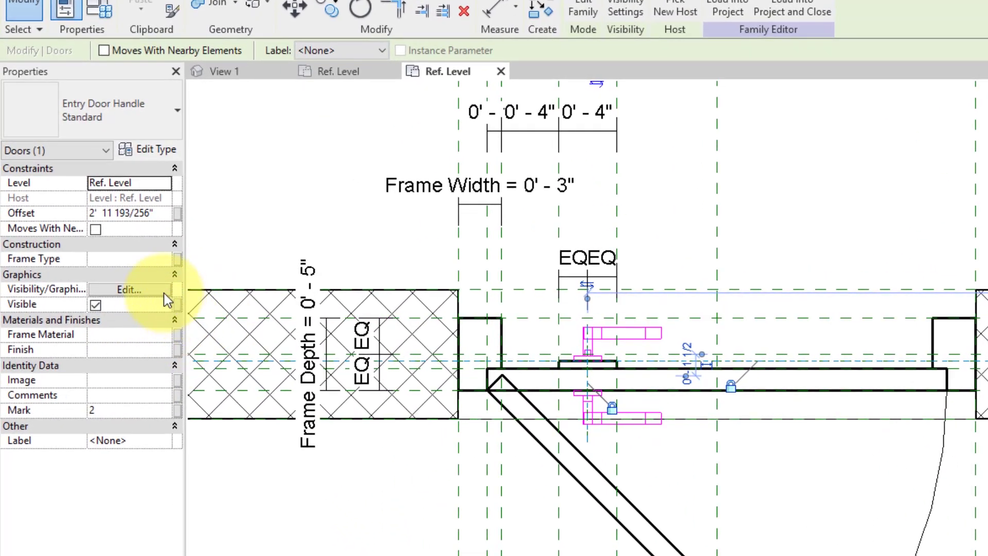
pyautogui.click(163, 292)
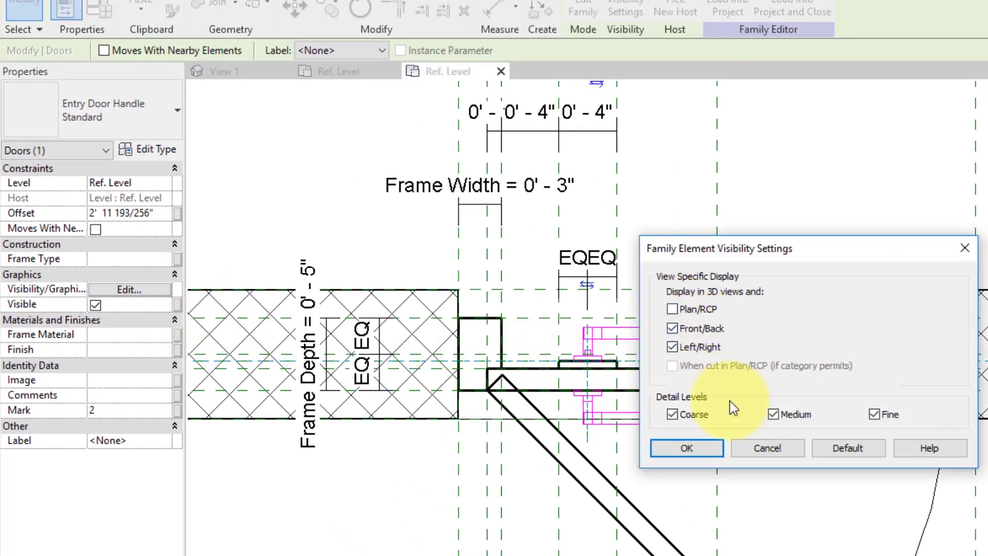
pyautogui.click(672, 415)
pyautogui.click(773, 414)
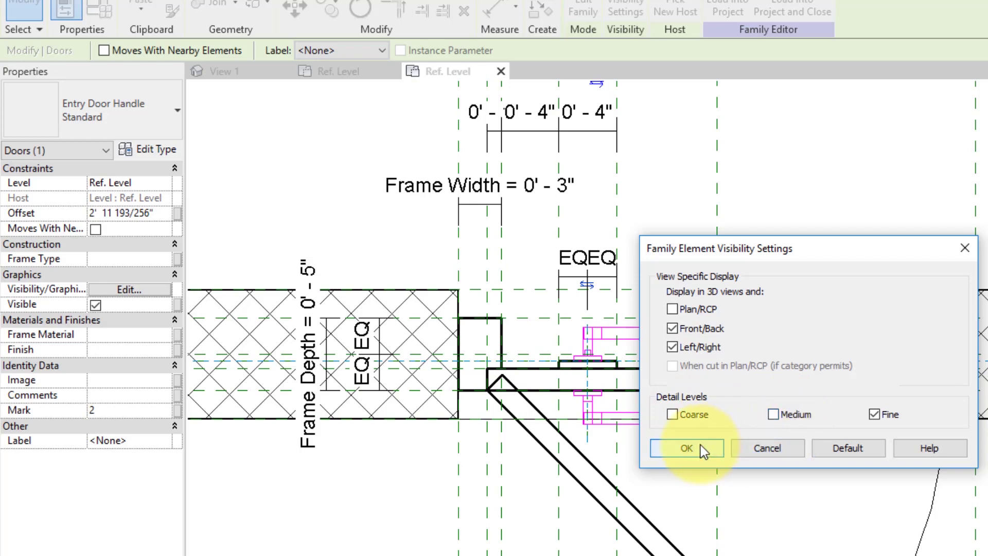
pyautogui.click(687, 448)
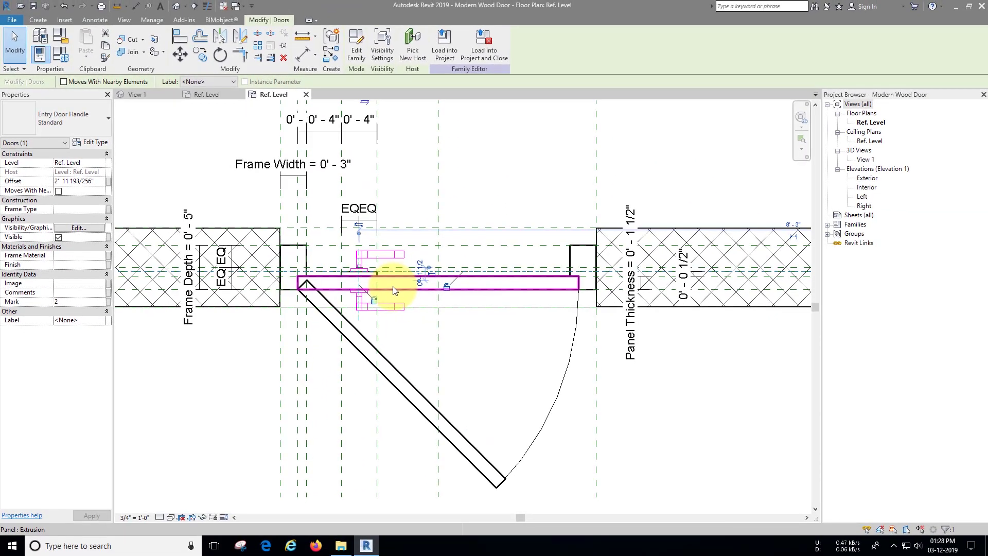
# - Hide the door panel in Plan/RCP and when cut in plan, keeping Coarse detail checked
pyautogui.click(393, 286)
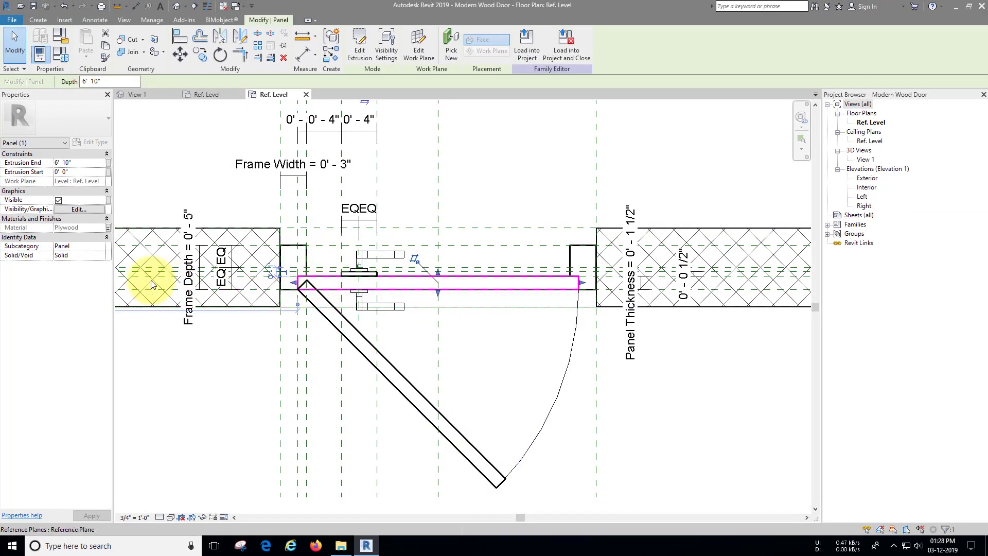
pyautogui.click(79, 209)
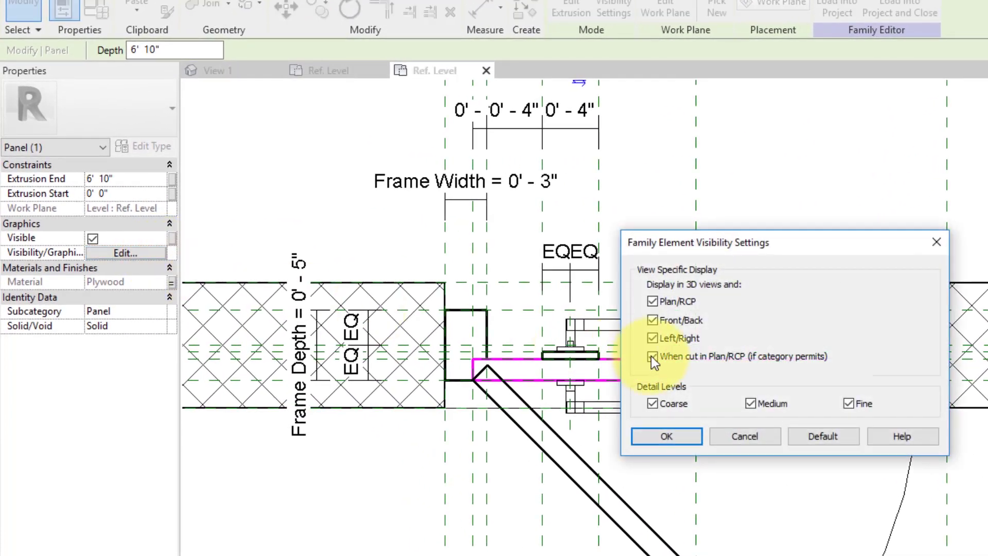
pyautogui.click(652, 302)
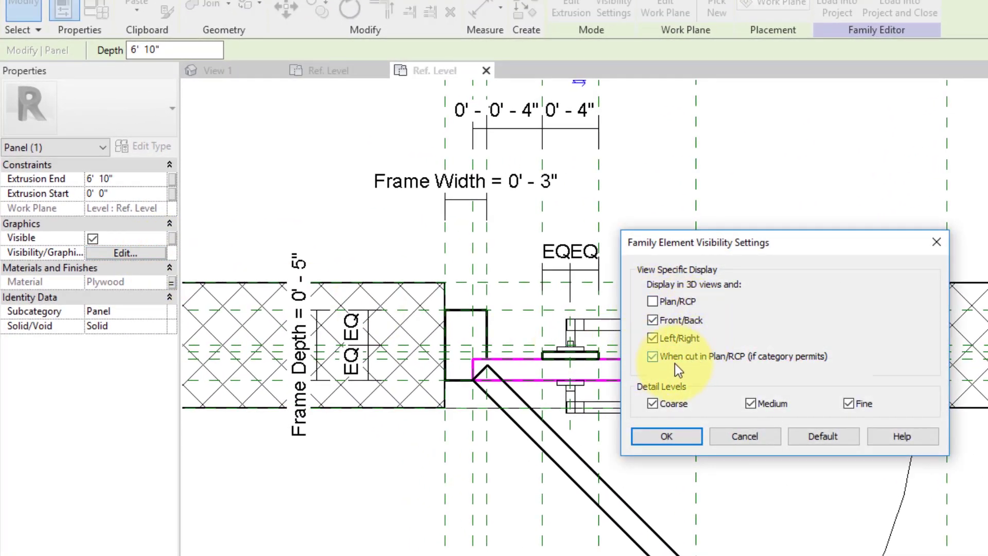
pyautogui.click(653, 356)
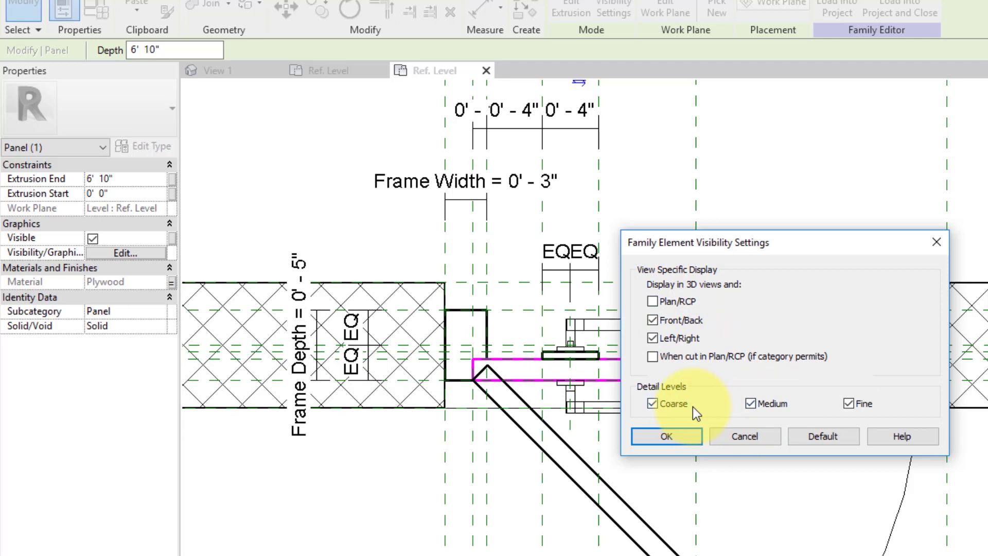
pyautogui.click(671, 405)
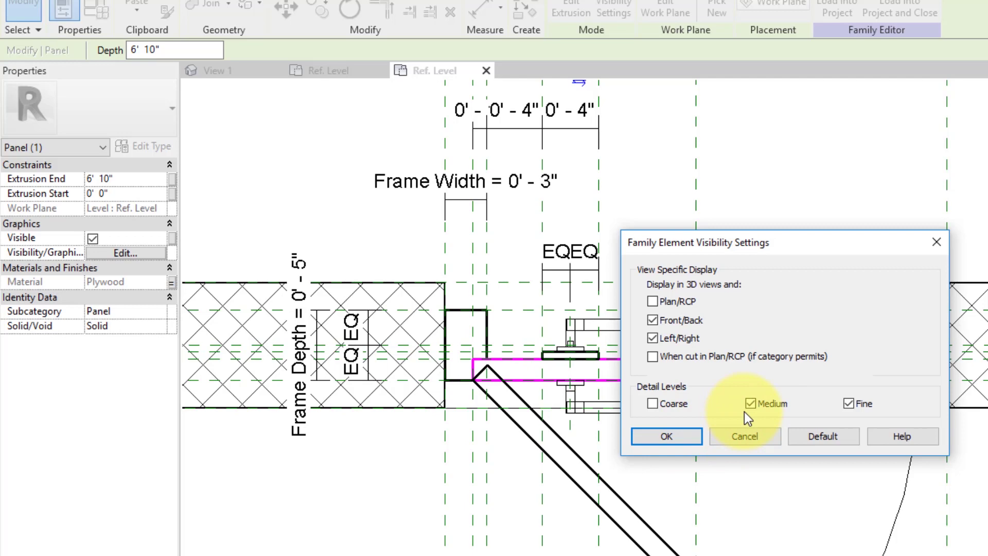
pyautogui.click(664, 401)
pyautogui.click(690, 435)
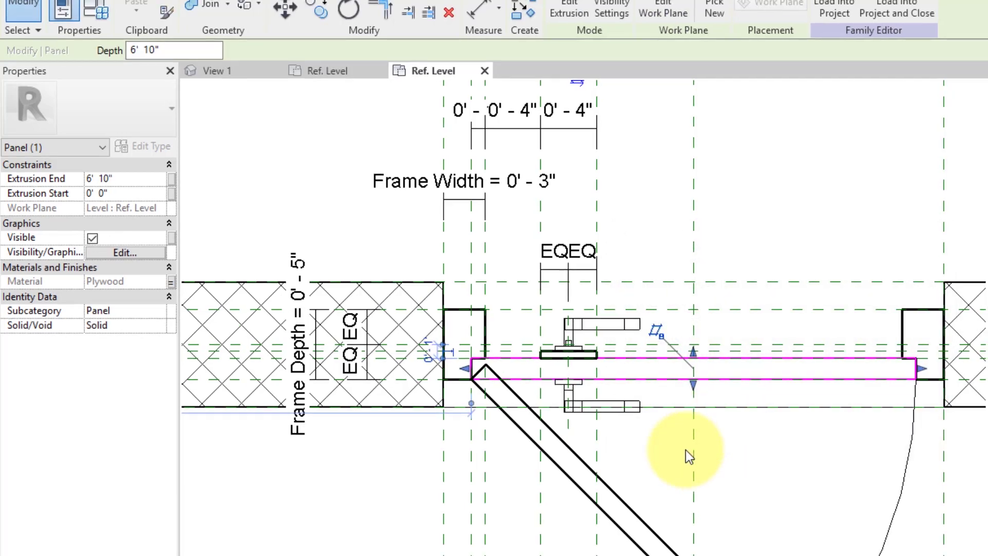
pyautogui.click(778, 472)
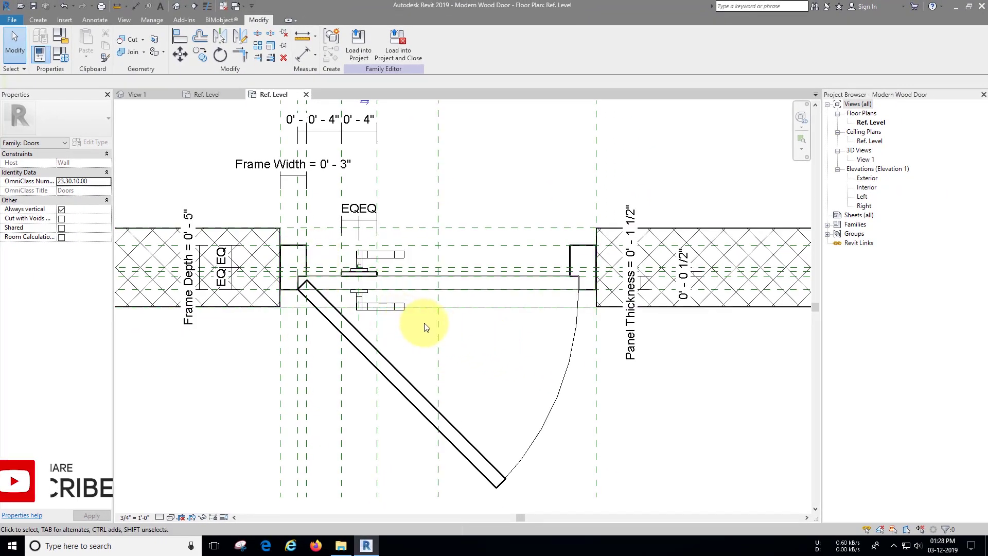
# - Create a new project via File > New > Project
pyautogui.click(44, 20)
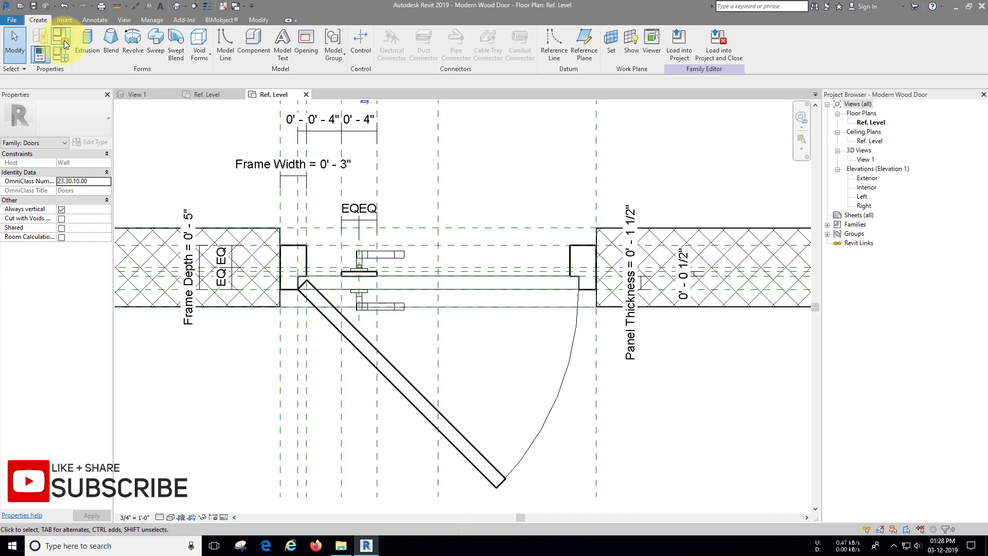
pyautogui.click(11, 20)
pyautogui.moveTo(66, 60)
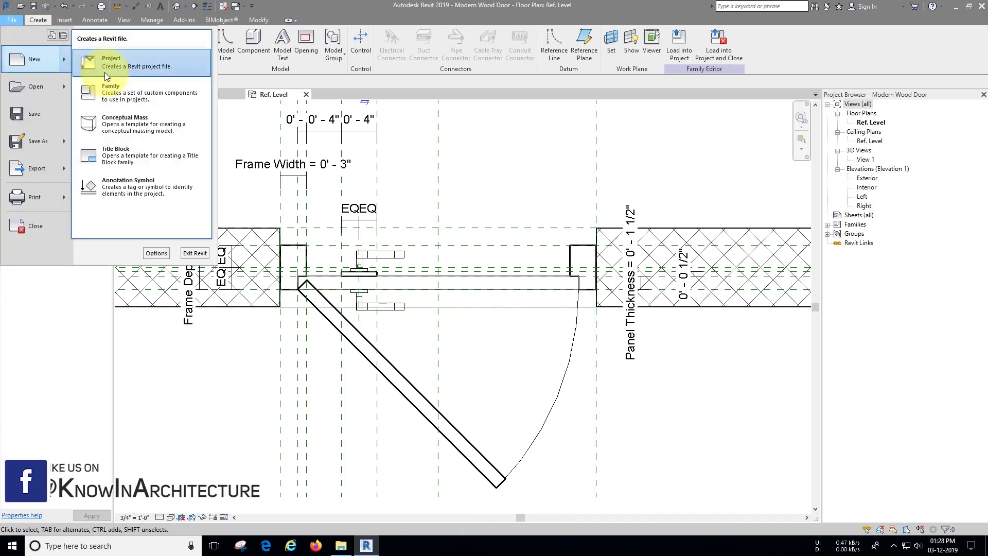
pyautogui.click(104, 72)
pyautogui.click(475, 307)
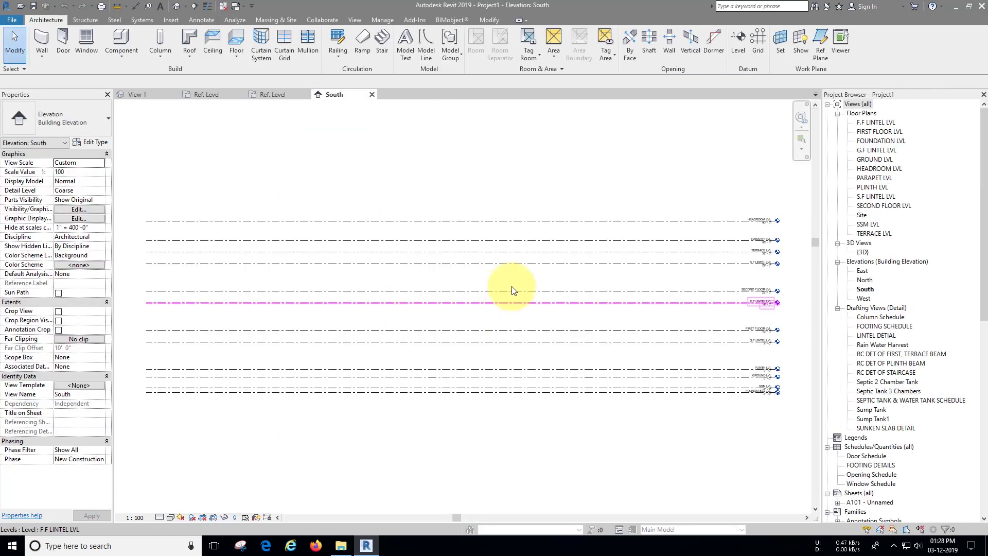
# - Draw a straight horizontal wall on the PLINTH LVL floor plan with WA
pyautogui.click(874, 189)
pyautogui.doubleClick(873, 188)
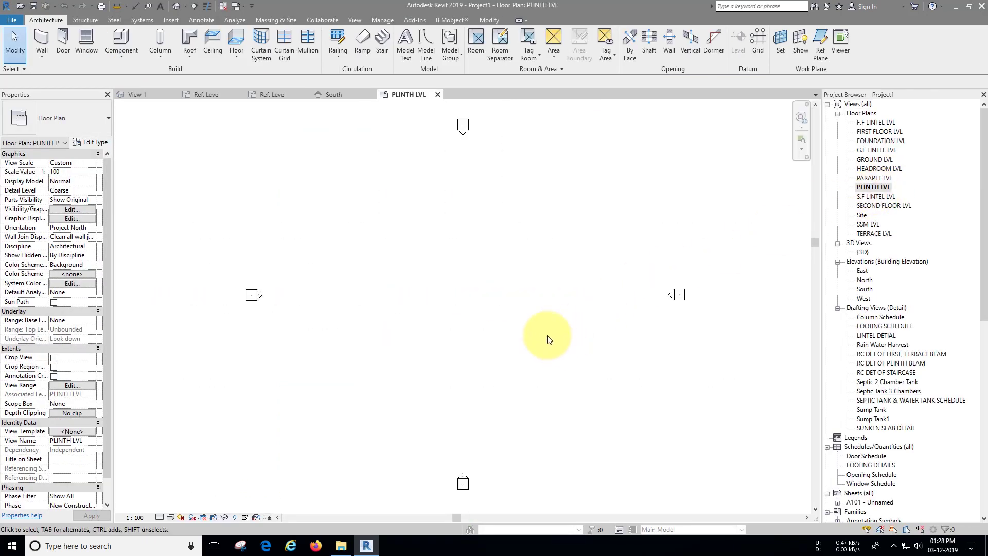
pyautogui.press('w')
pyautogui.press('a')
pyautogui.click(402, 302)
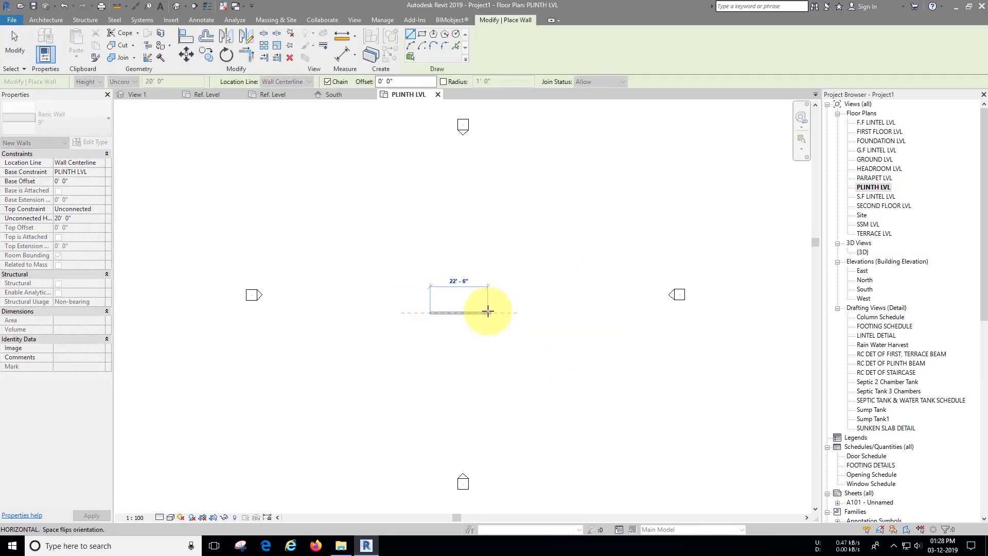
pyautogui.click(518, 302)
pyautogui.scroll(5, 462, 305)
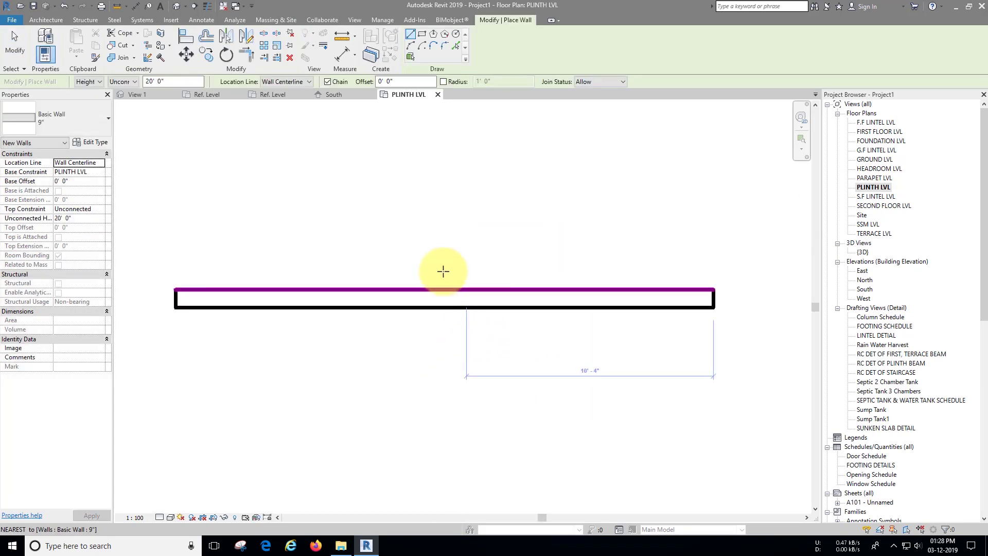
pyautogui.press('Escape')
pyautogui.press('Escape')
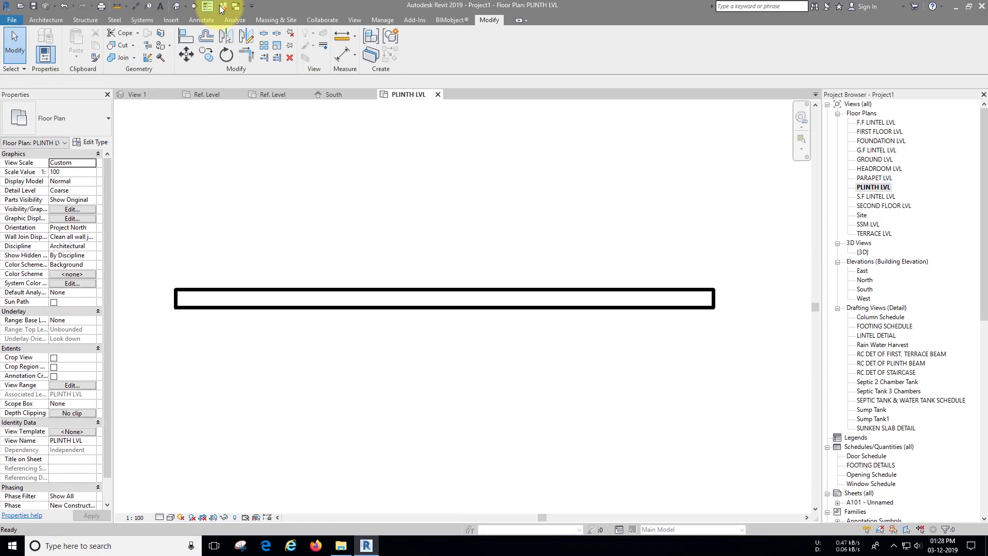
# - Close inactive views and load the Modern Wood Door family into Project1
pyautogui.click(220, 8)
pyautogui.click(144, 91)
pyautogui.click(210, 99)
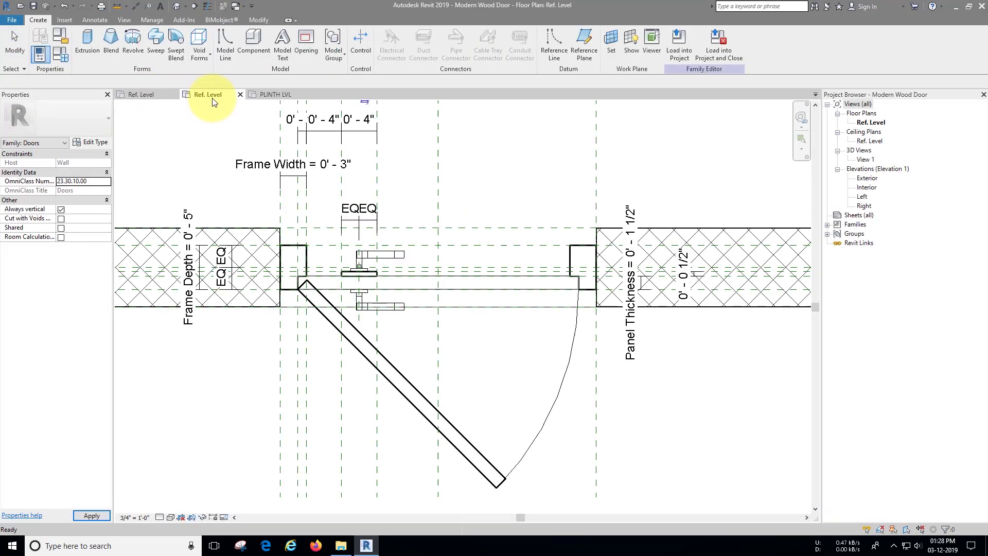
pyautogui.click(670, 46)
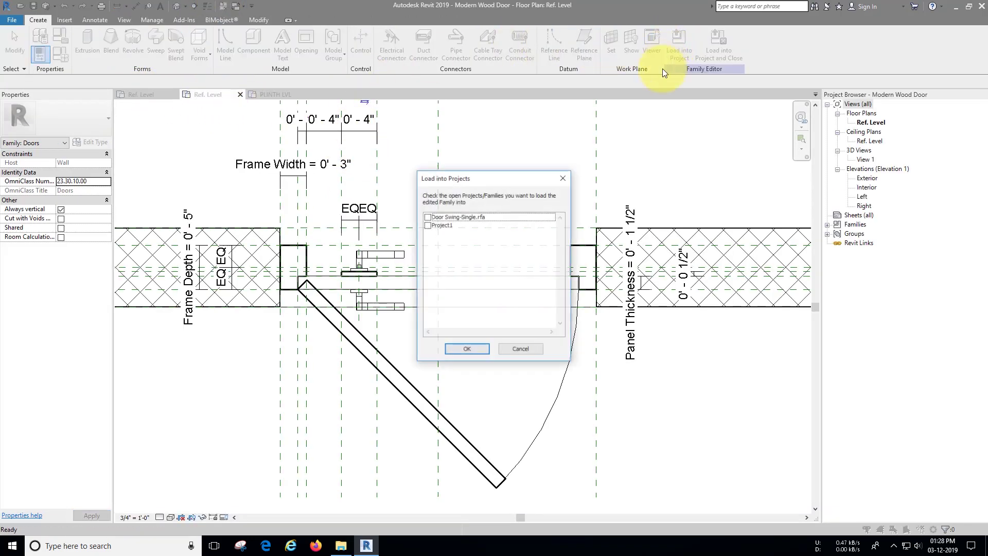
pyautogui.click(429, 226)
pyautogui.click(467, 348)
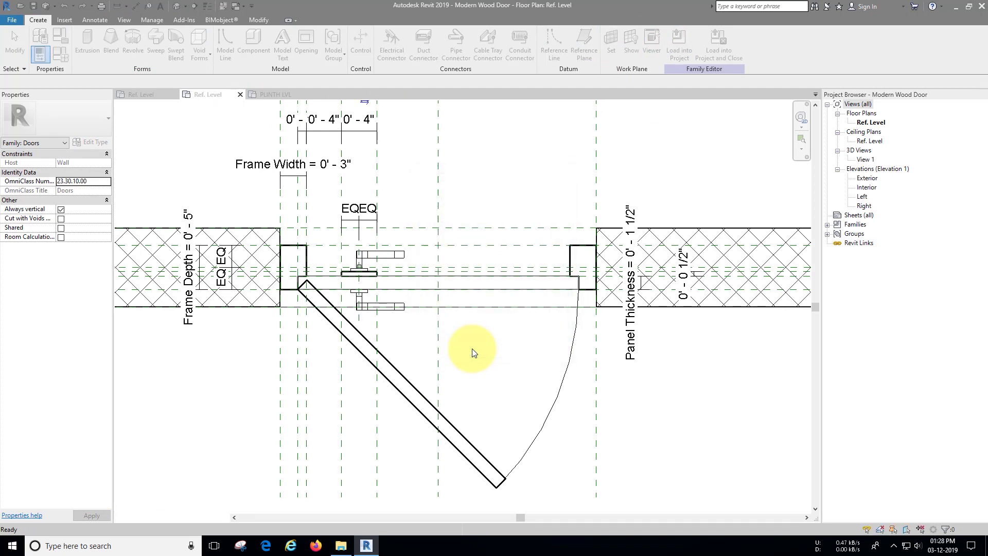
# - Place one door in the middle of the Project1 wall, then return to the family's Ref. Level plan
pyautogui.click(431, 306)
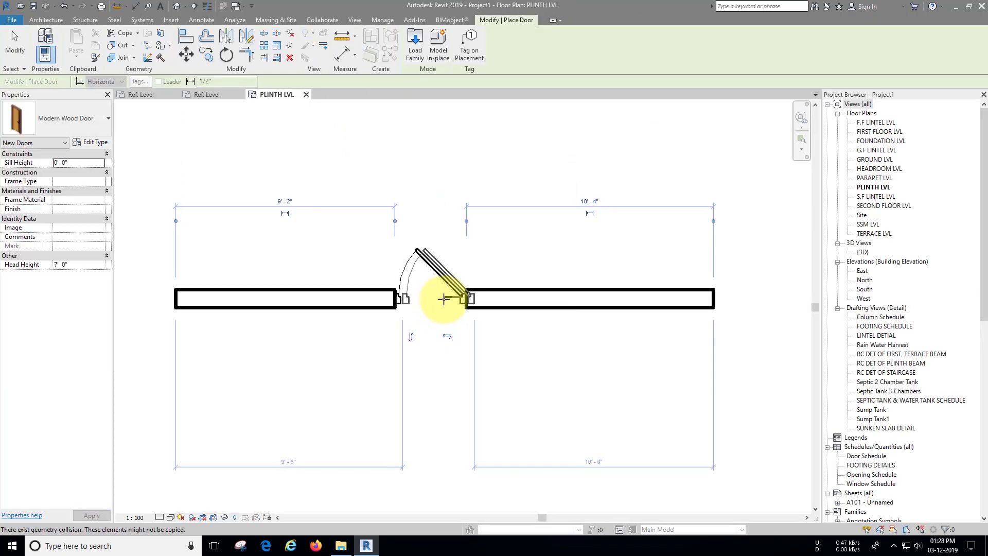
pyautogui.scroll(5, 427, 306)
pyautogui.press('Escape')
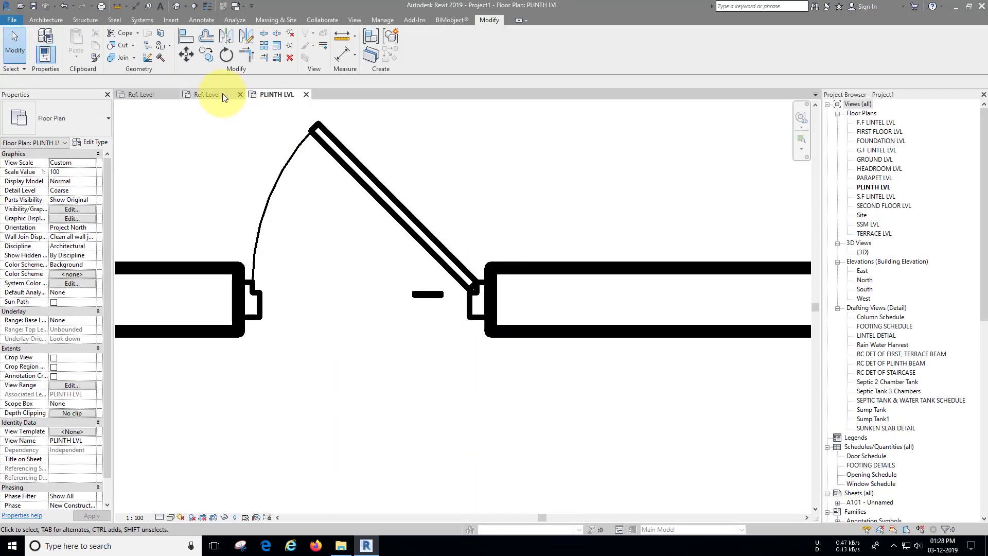
pyautogui.click(221, 92)
# - Clear Plan/RCP and When cut visibility so the door panel is hidden in plan and cut views
pyautogui.click(359, 278)
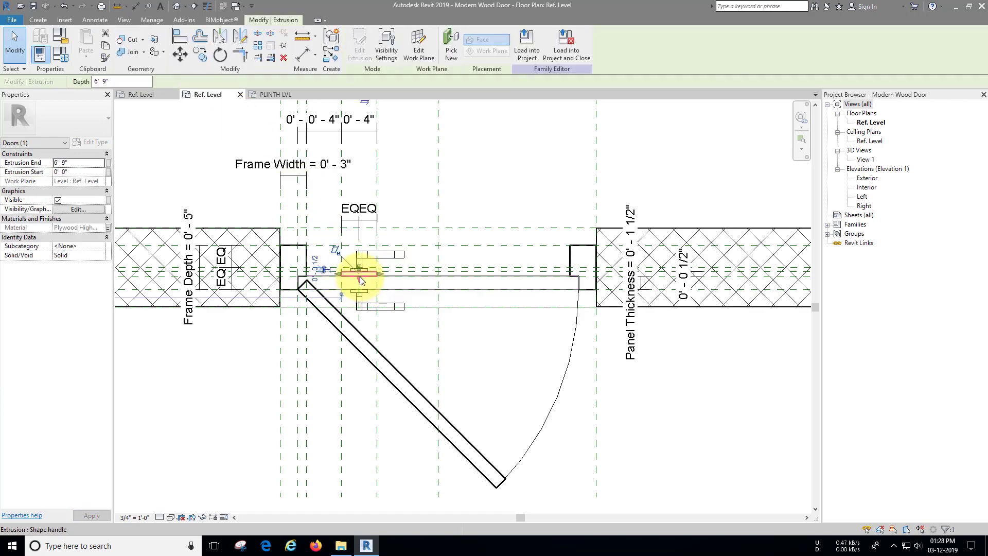
pyautogui.click(82, 211)
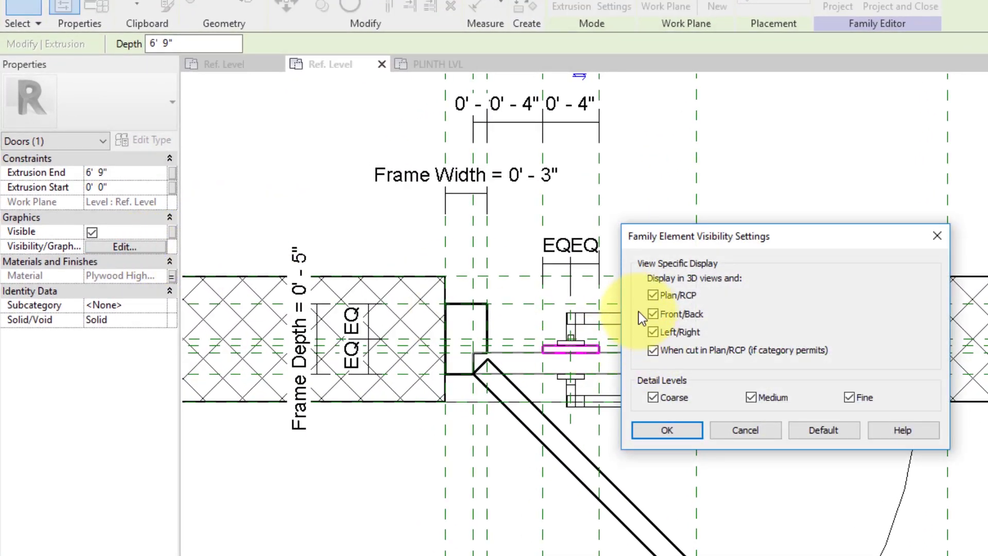
pyautogui.click(652, 294)
pyautogui.click(652, 350)
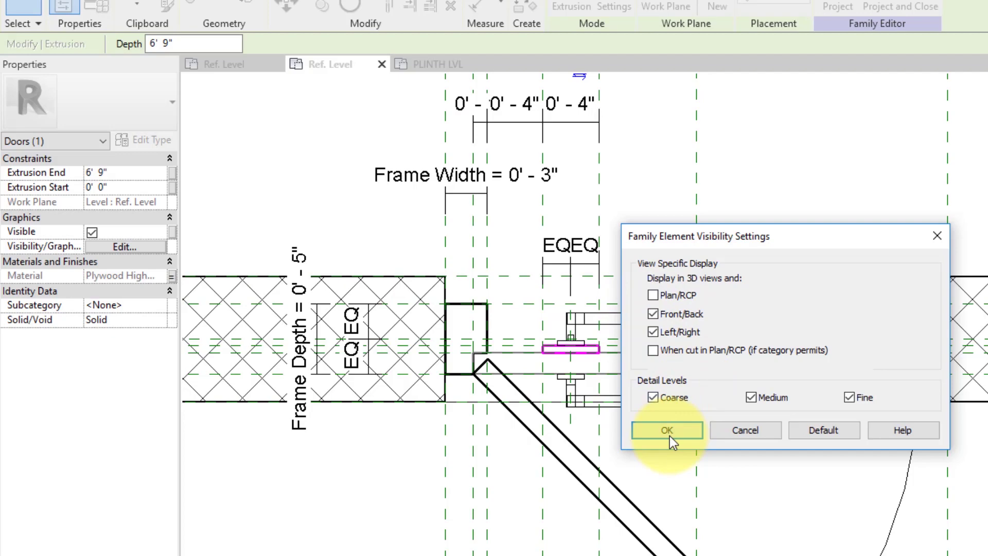
pyautogui.click(667, 431)
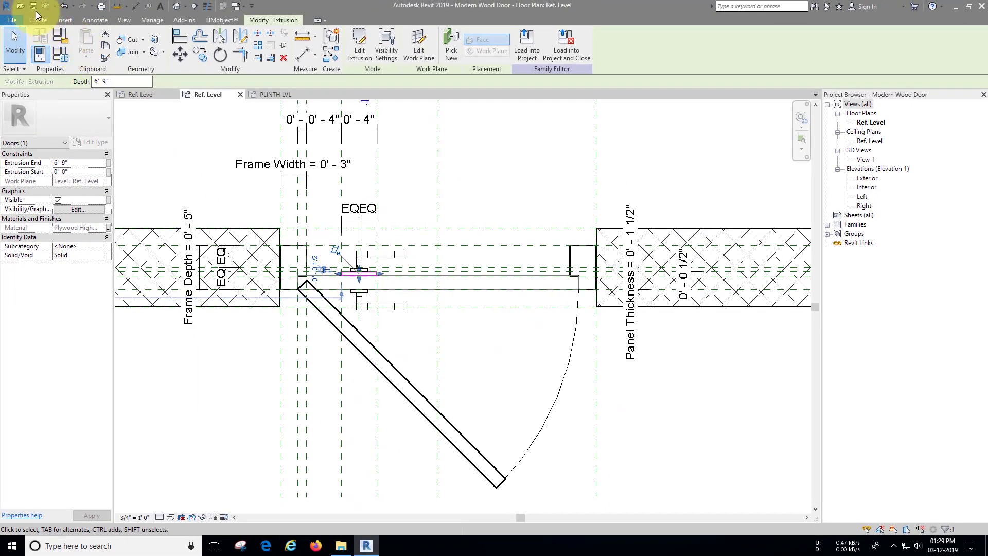
pyautogui.press('Escape')
# - Reload the door into Project1, overwrite the existing version, and inspect the placed door
pyautogui.click(359, 53)
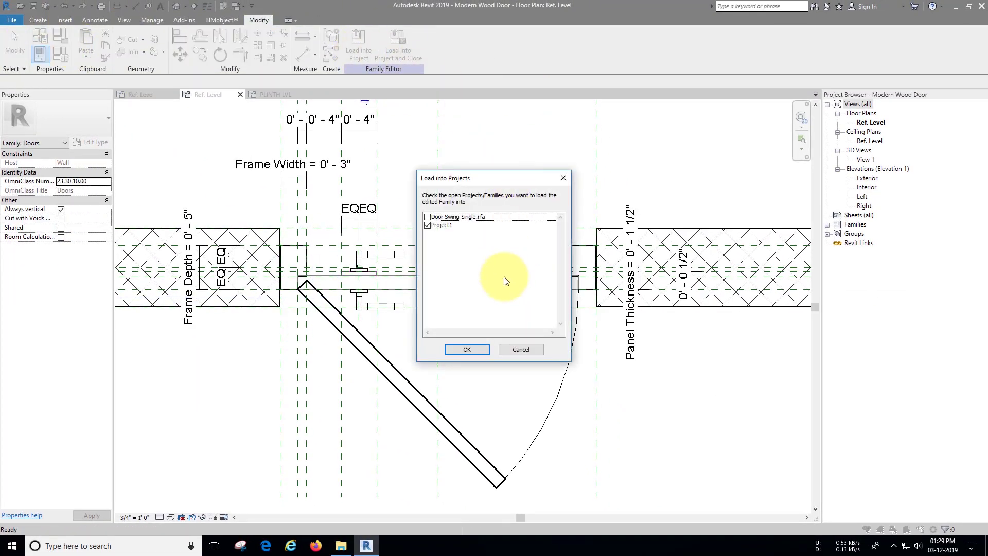
pyautogui.click(478, 352)
pyautogui.click(478, 273)
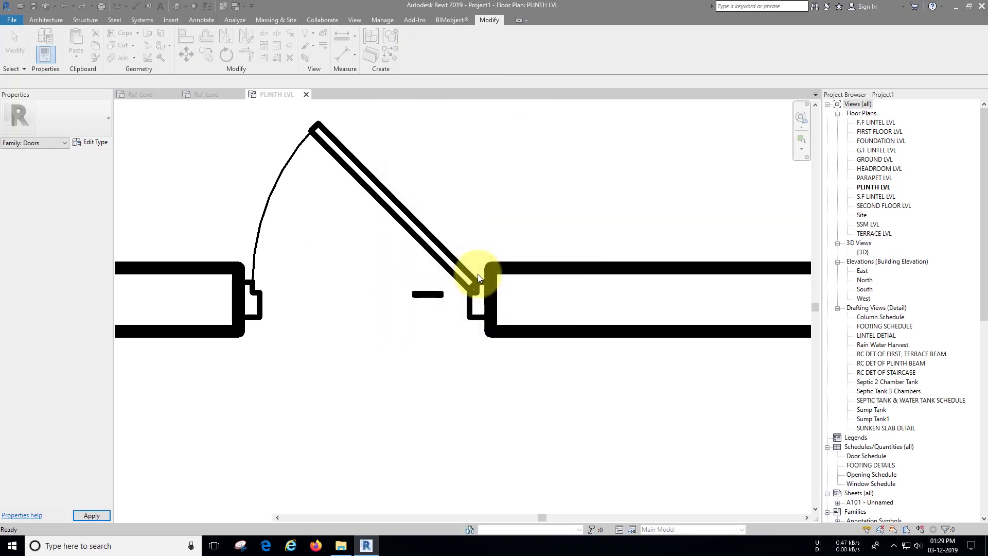
pyautogui.scroll(-2, 461, 390)
pyautogui.click(437, 306)
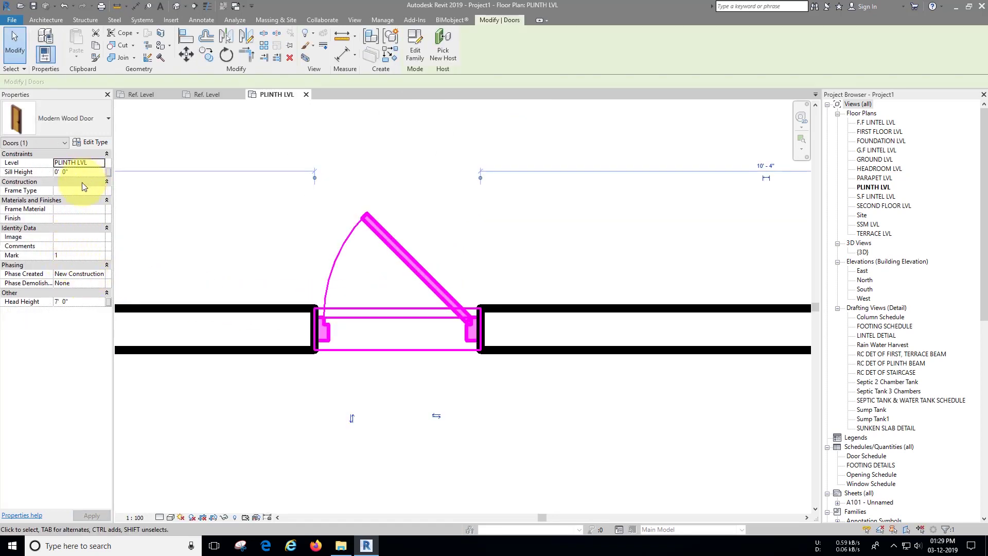
pyautogui.scroll(-2, 426, 333)
pyautogui.scroll(-1, 426, 333)
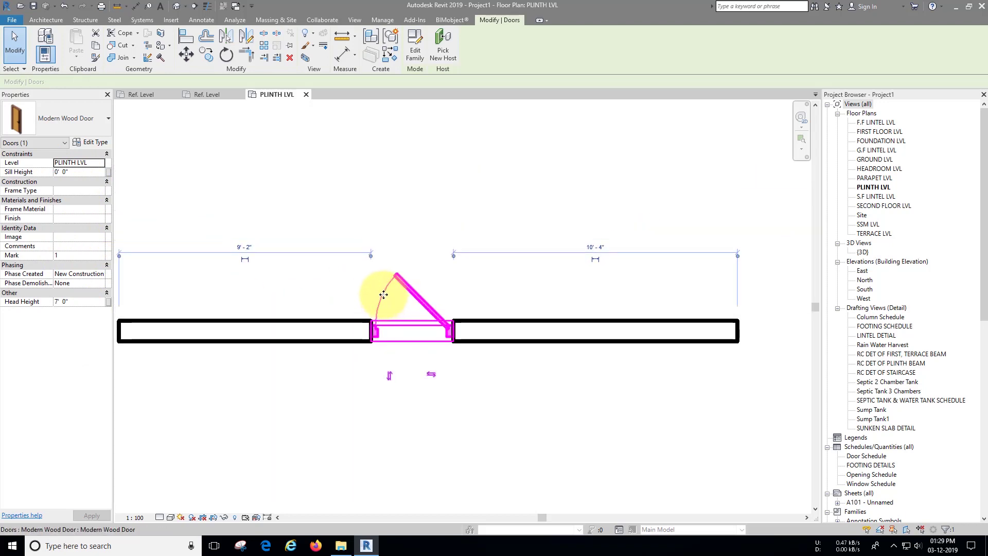
pyautogui.scroll(-1, 384, 294)
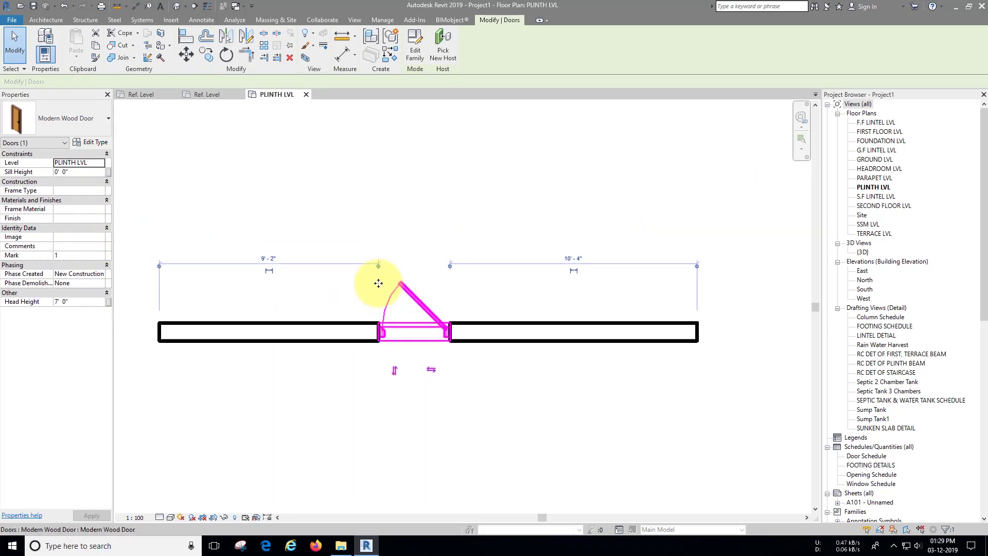
pyautogui.scroll(2, 379, 282)
pyautogui.scroll(-2, 430, 288)
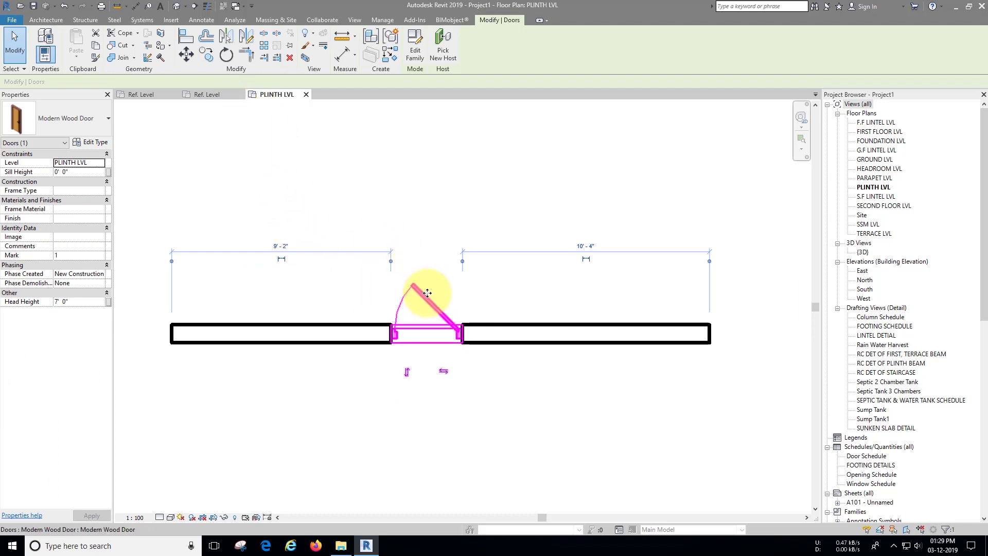
pyautogui.scroll(2, 426, 294)
# - Associate the door swing's angle with a new family parameter named Swing Angle
pyautogui.click(197, 93)
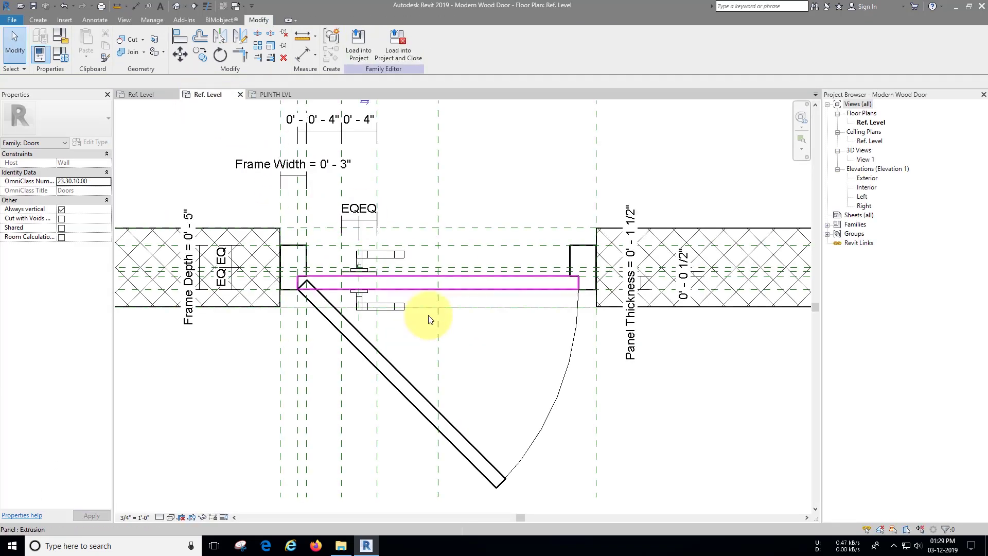
pyautogui.click(382, 350)
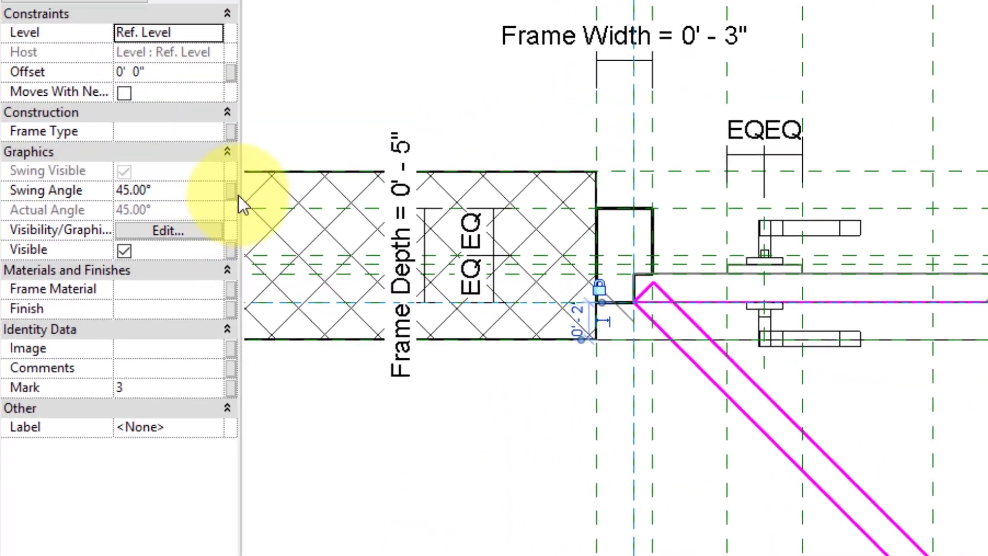
pyautogui.click(229, 193)
pyautogui.click(778, 344)
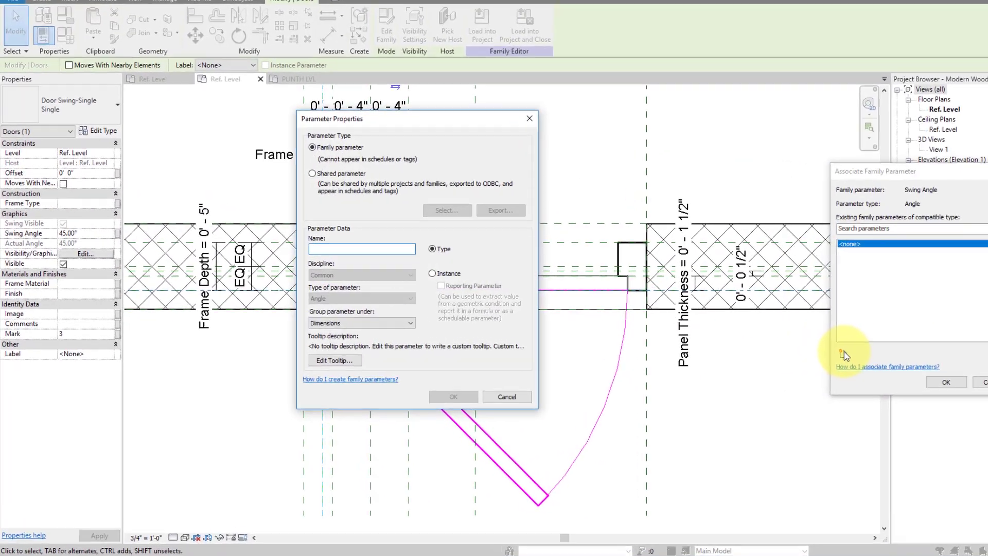
pyautogui.write('Swing Angle')
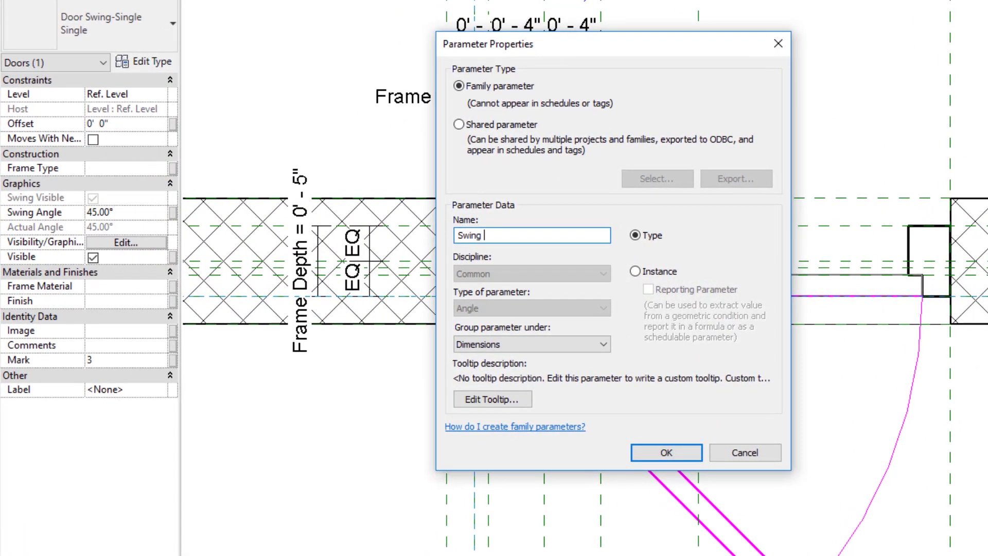
pyautogui.press('Return')
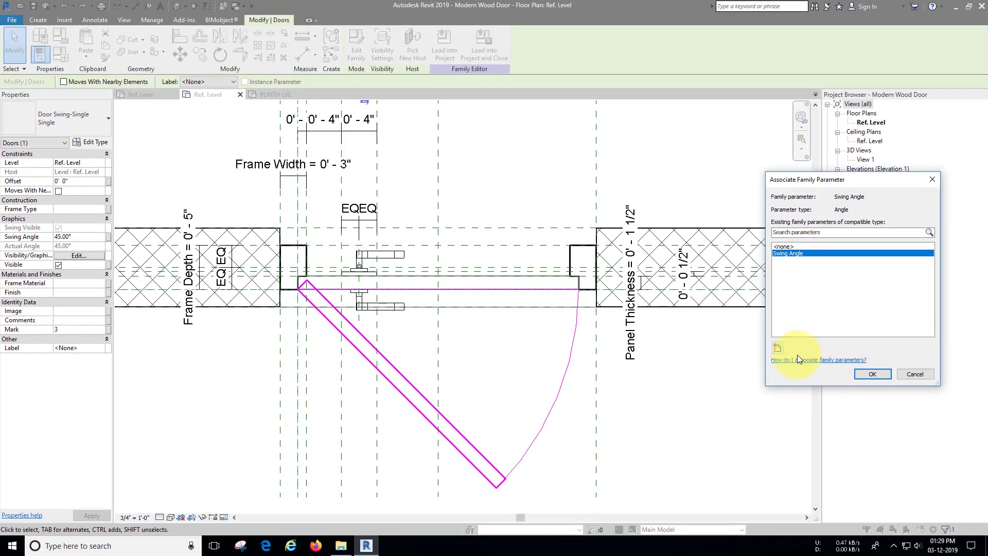
pyautogui.press('Return')
# - In Family Types, change Swing Angle to an instance parameter
pyautogui.click(60, 37)
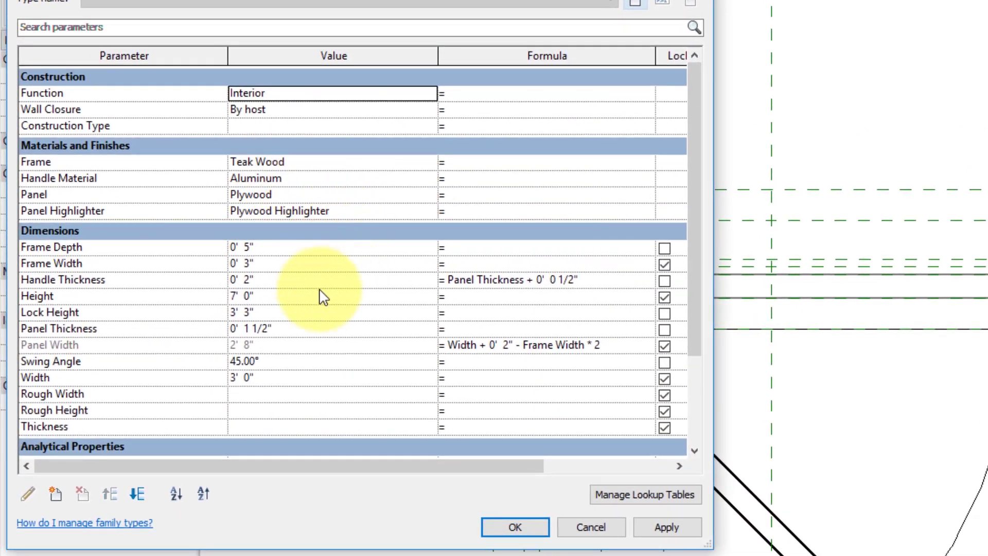
pyautogui.click(86, 329)
pyautogui.click(127, 360)
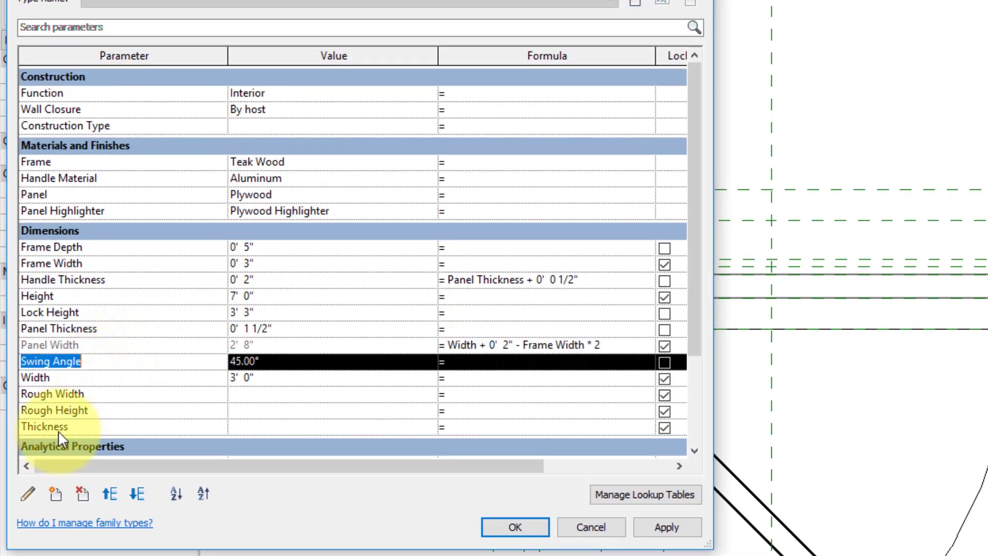
pyautogui.click(29, 493)
pyautogui.click(701, 271)
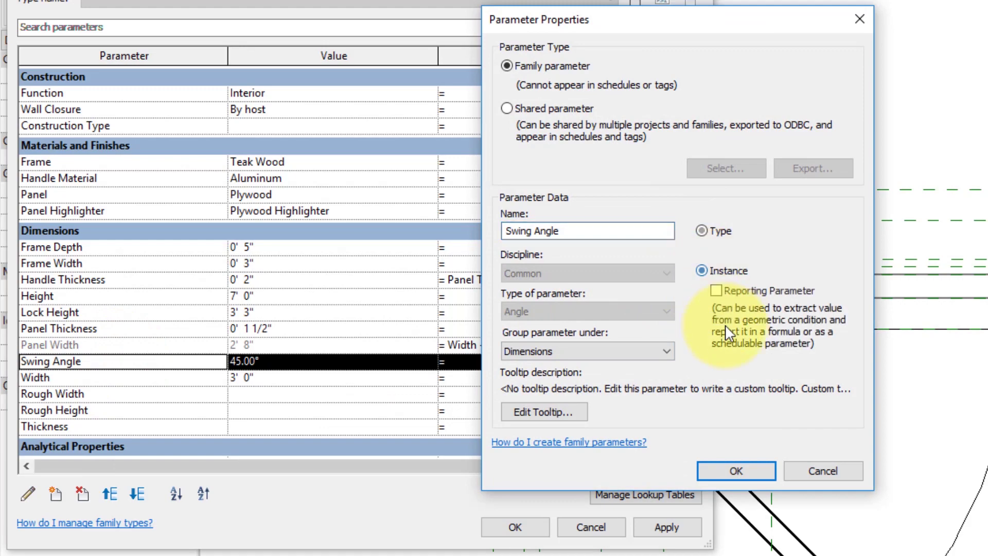
pyautogui.click(740, 469)
pyautogui.click(512, 522)
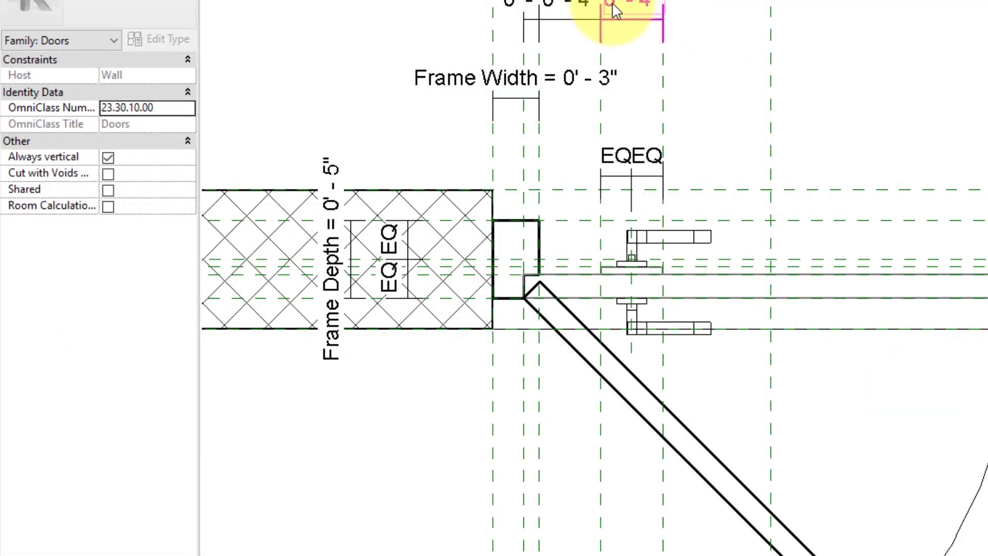
# - Reload the door into Project1, overwriting the existing version and its parameter values
pyautogui.click(360, 48)
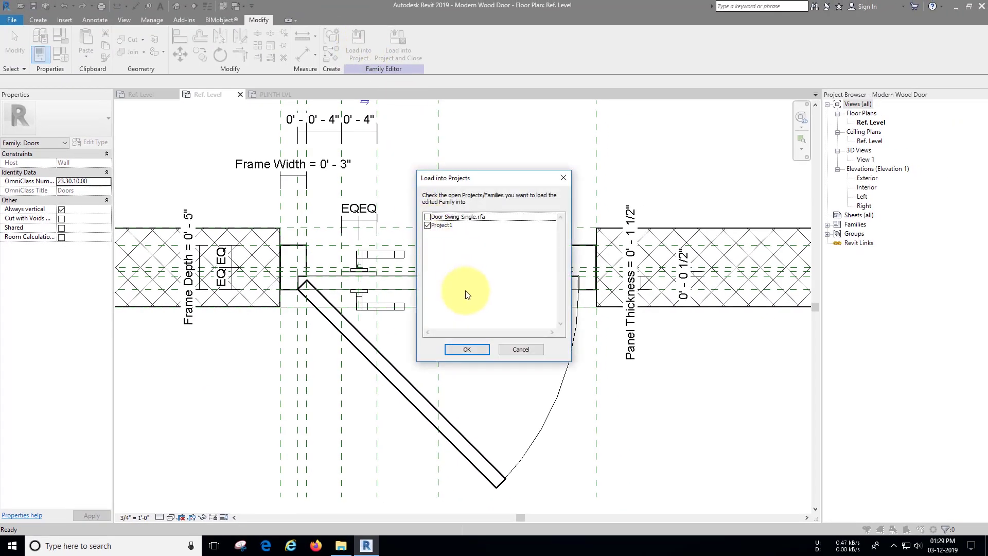
pyautogui.click(471, 350)
pyautogui.click(484, 267)
pyautogui.click(374, 288)
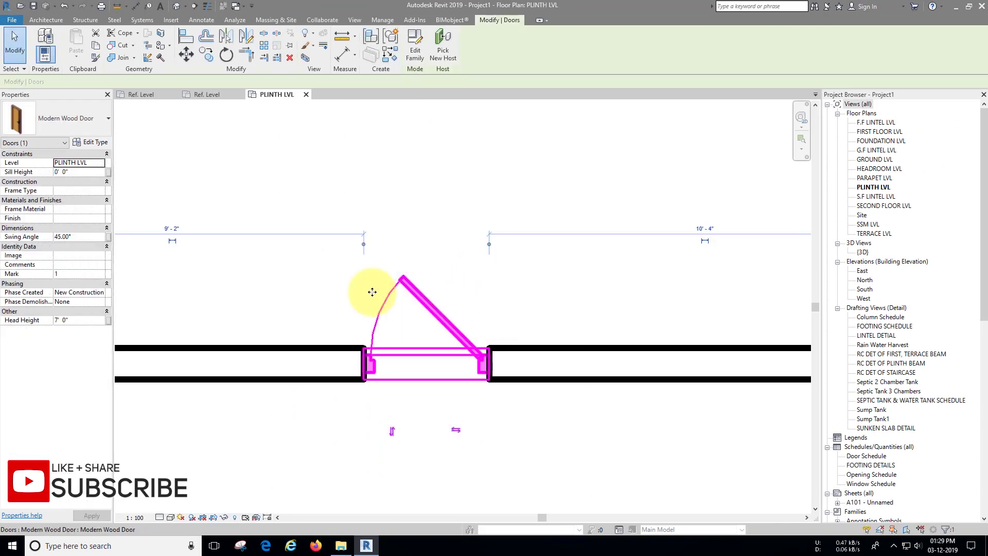
# - Test the placed door's Swing Angle at 90° and then at 0°
pyautogui.click(85, 239)
pyautogui.write('90')
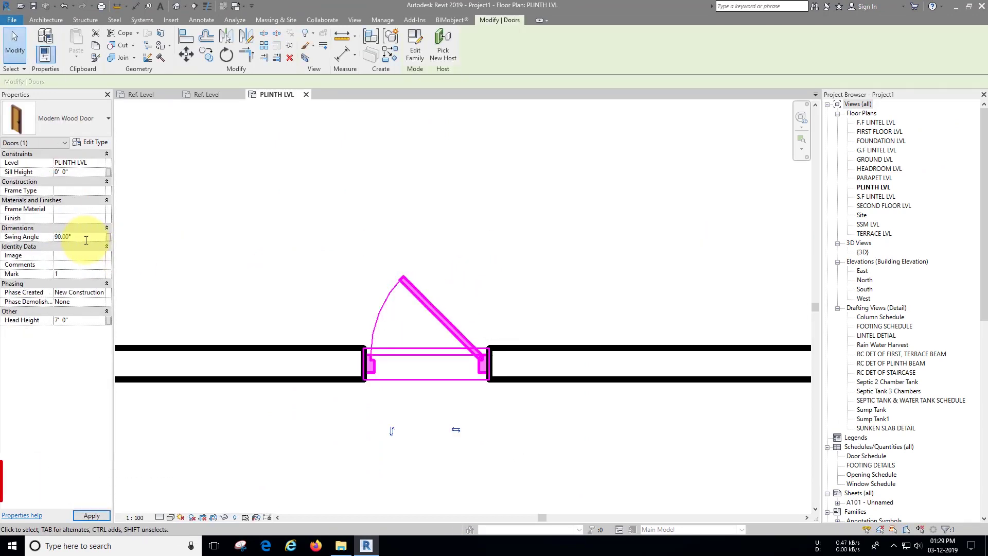
pyautogui.click(85, 238)
pyautogui.write('0')
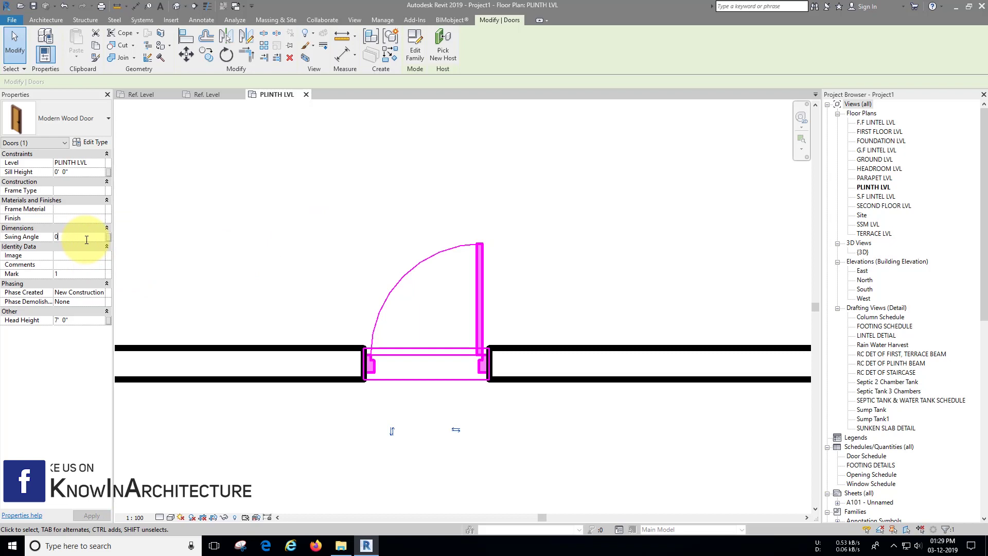
pyautogui.click(512, 263)
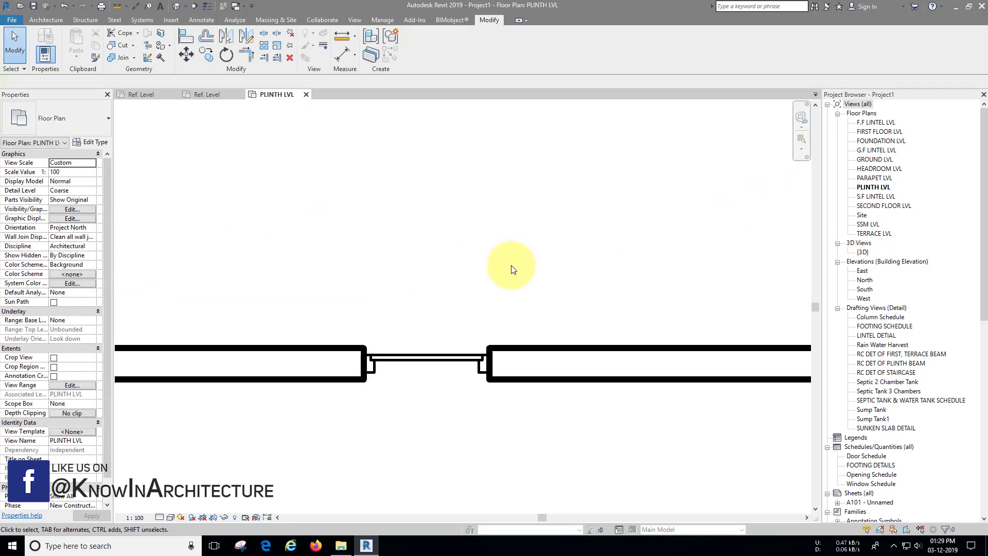
pyautogui.click(432, 355)
# - Set the door's Swing Angle back to 45° and centre the door in the plan
pyautogui.click(89, 237)
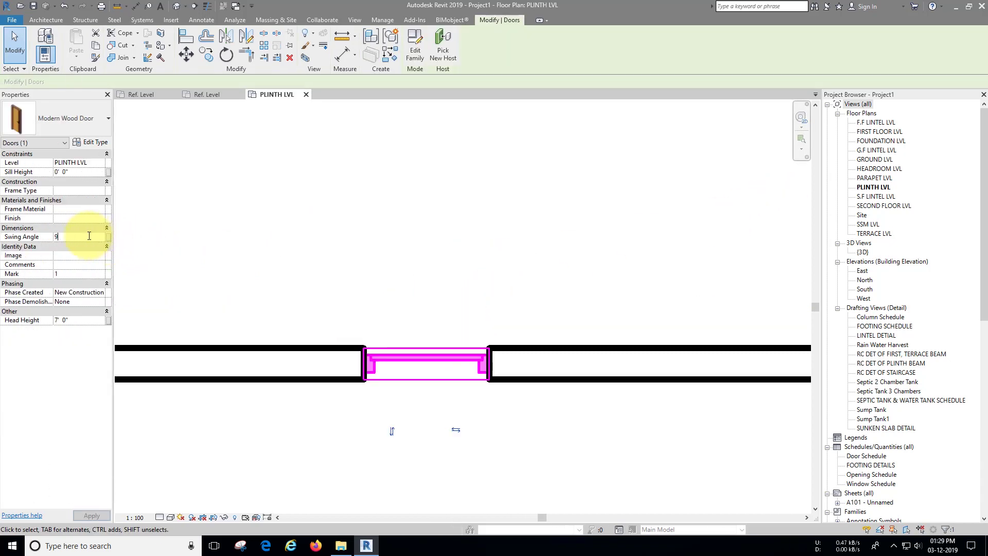
pyautogui.press('Return')
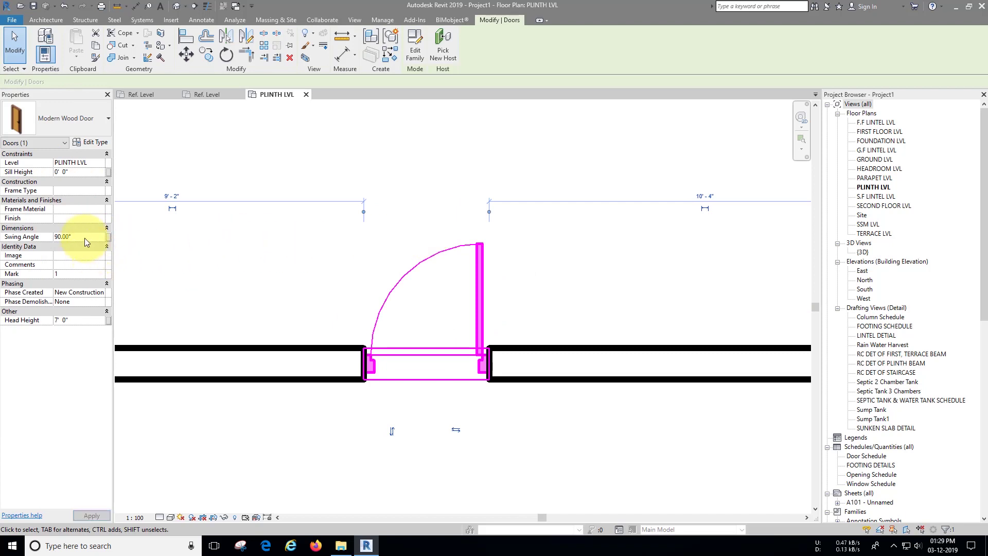
pyautogui.click(85, 237)
pyautogui.write('45')
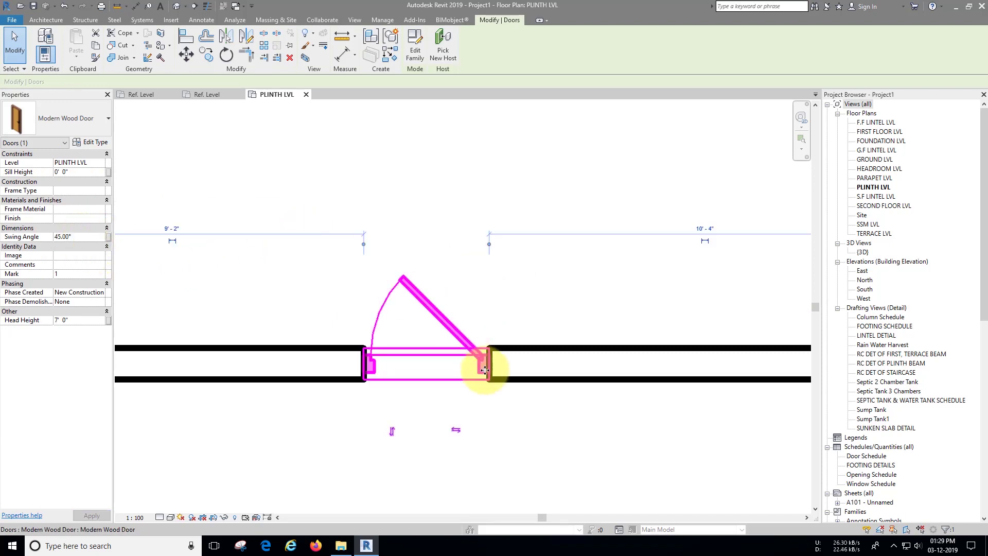
pyautogui.scroll(3, 469, 363)
pyautogui.scroll(2, 432, 346)
pyautogui.moveTo(397, 331); pyautogui.dragTo(463, 309, button='middle')
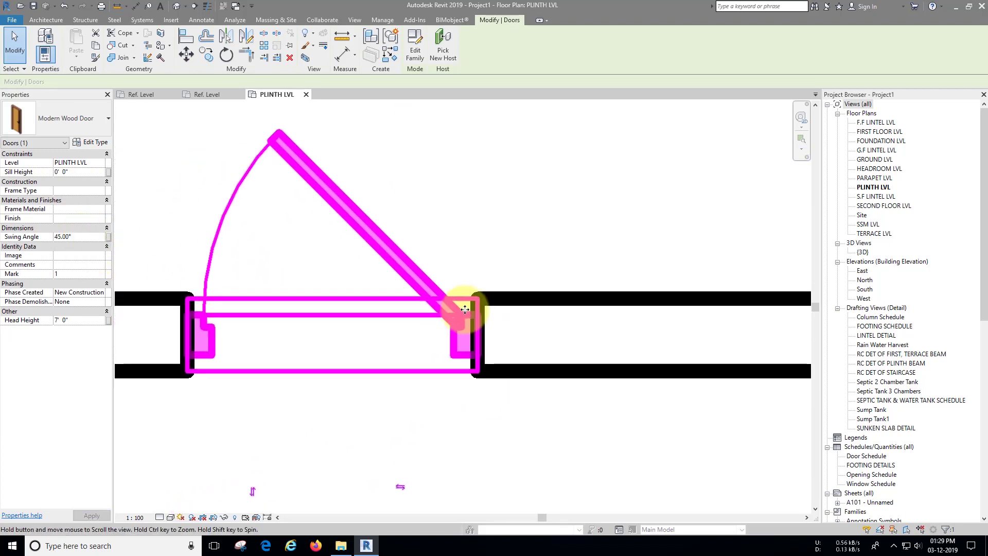
pyautogui.keyDown('shift'); pyautogui.hscroll(1, 503, 237); pyautogui.keyUp('shift')
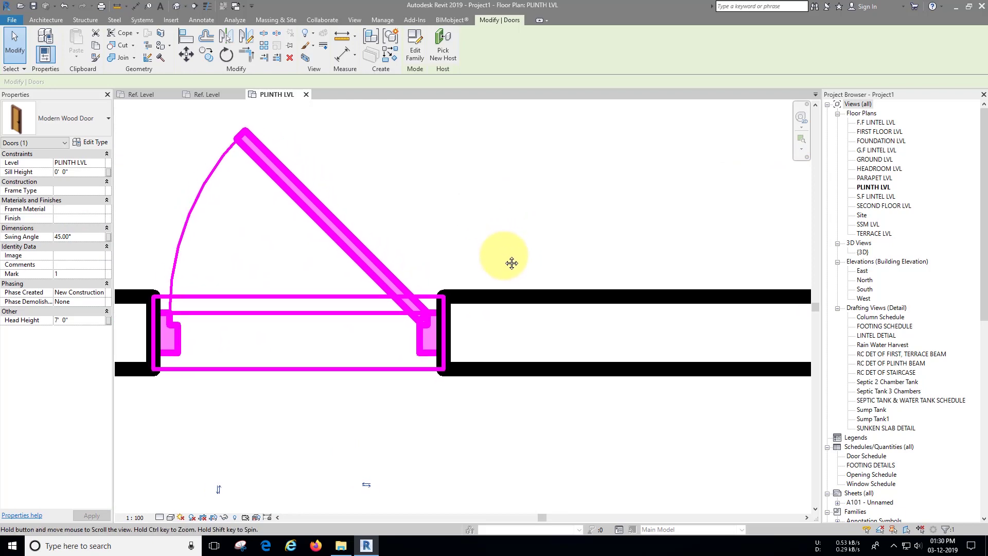